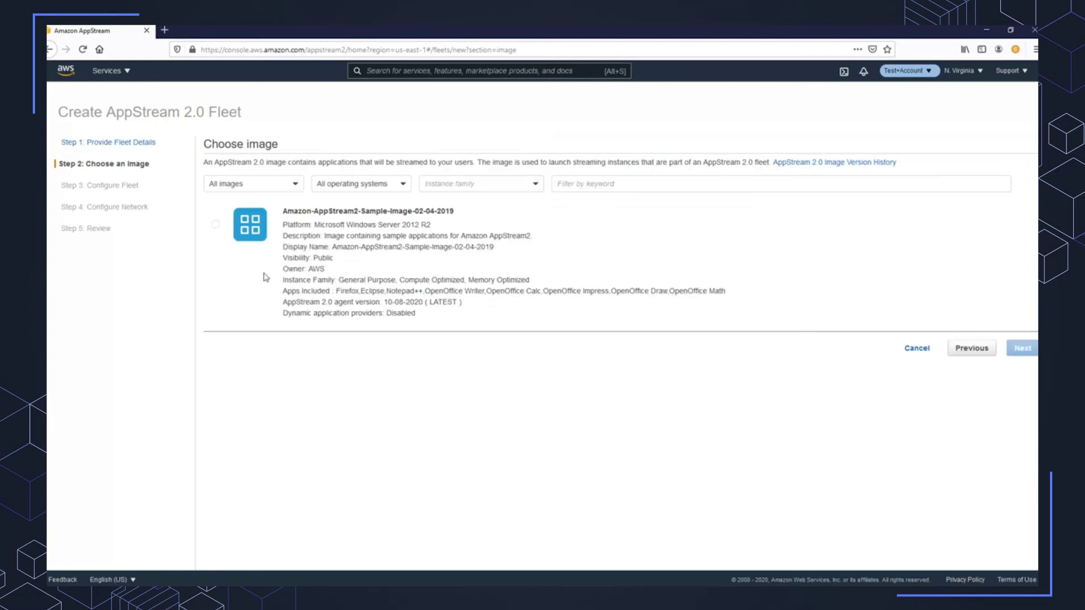
Step: Choose the Amazon-AppStream2-Sample-Image-02-04-2019 image for the fleet and continue to the fleet configuration
{"action": "left_click", "coordinate": [216, 226]}
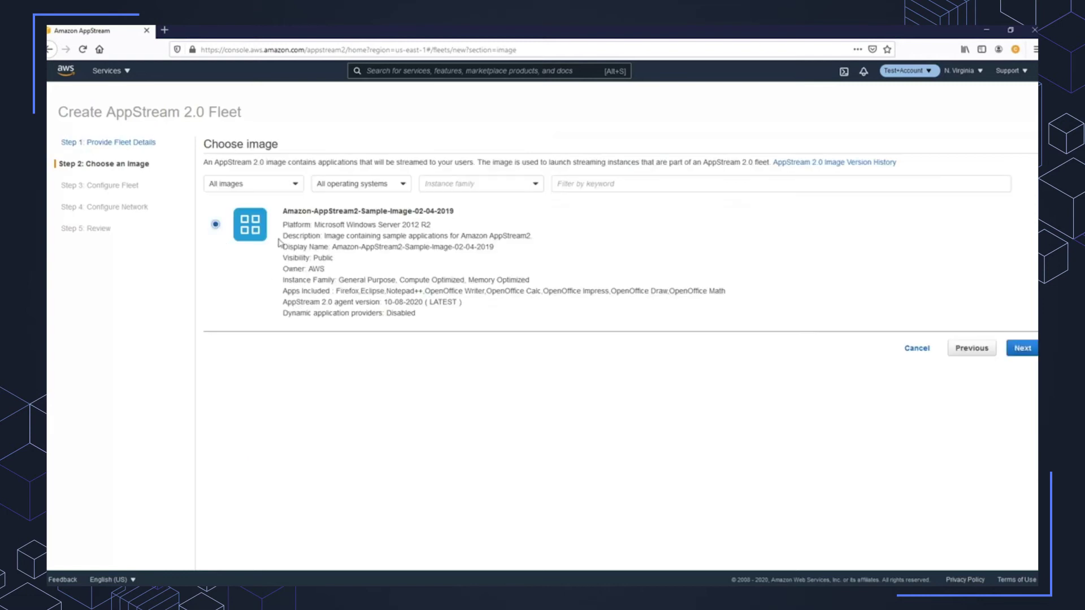
{"action": "left_click", "coordinate": [1023, 349]}
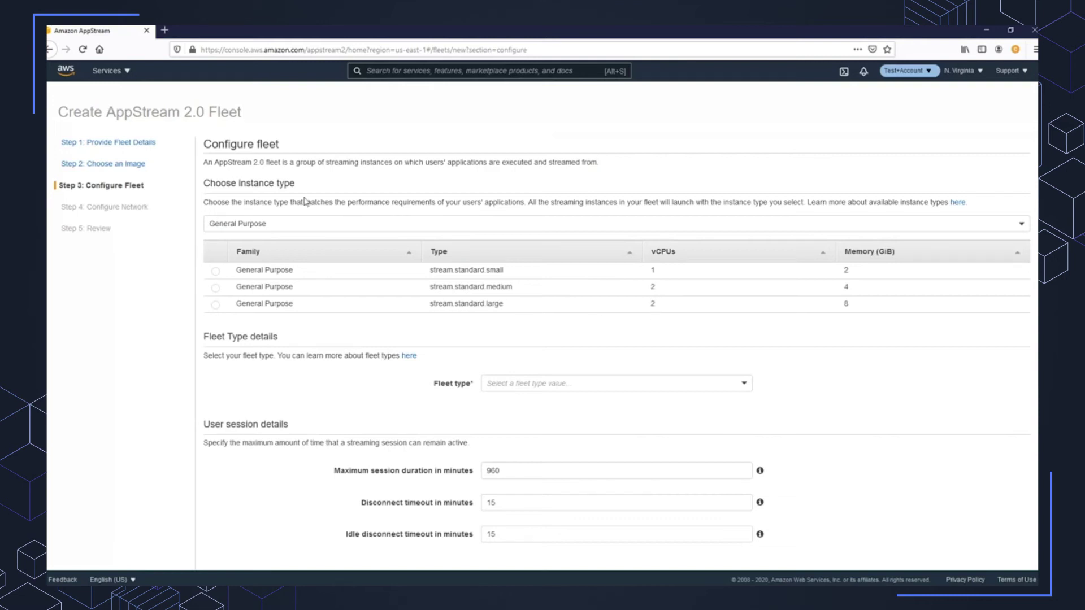
Step: Compare the instance types offered in the Compute Optimized and Memory Optimized families, returning to General Purpose
{"action": "left_click", "coordinate": [292, 221]}
{"action": "left_click", "coordinate": [264, 257]}
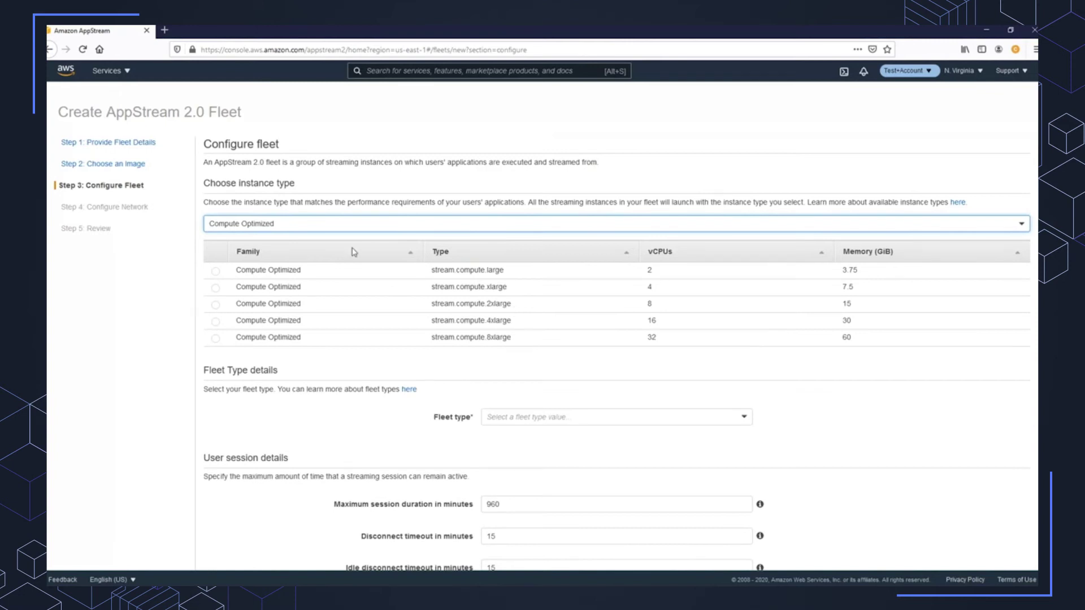
{"action": "left_click", "coordinate": [343, 226]}
{"action": "left_click", "coordinate": [321, 271]}
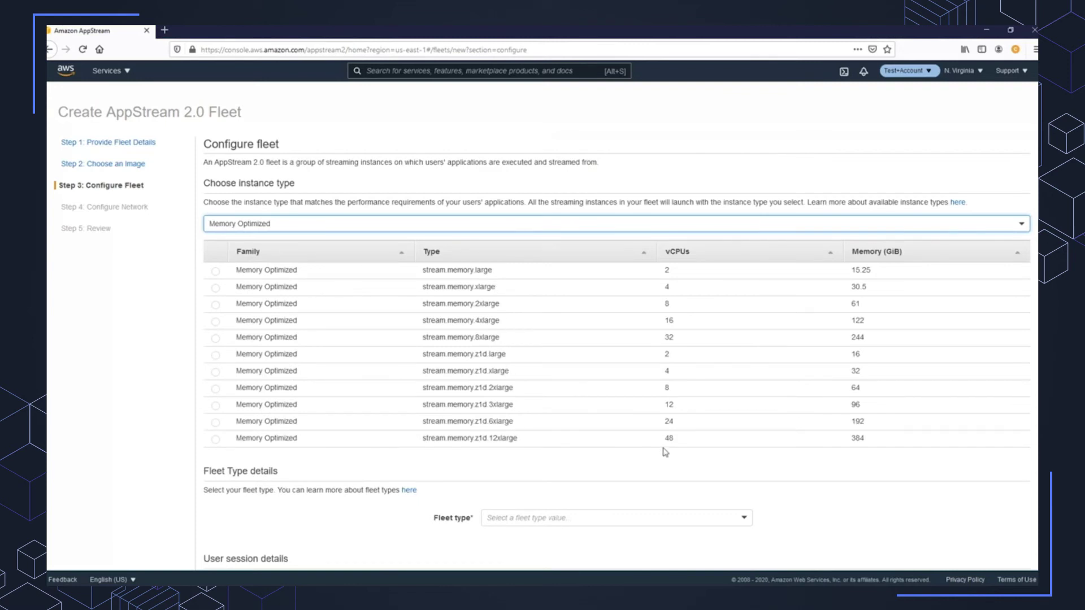
{"action": "left_click", "coordinate": [310, 226]}
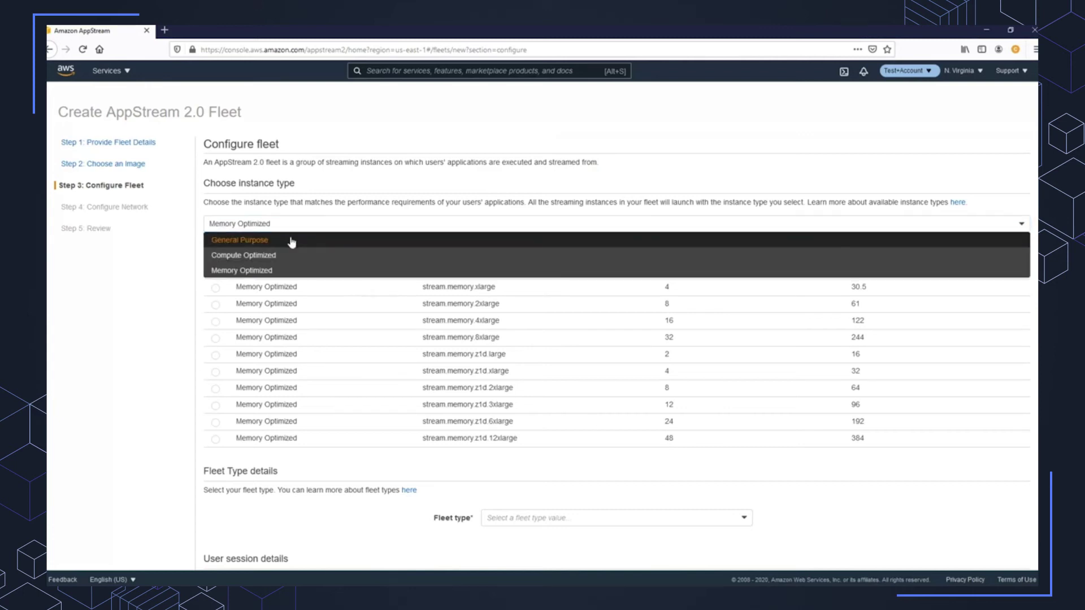
{"action": "left_click", "coordinate": [292, 241]}
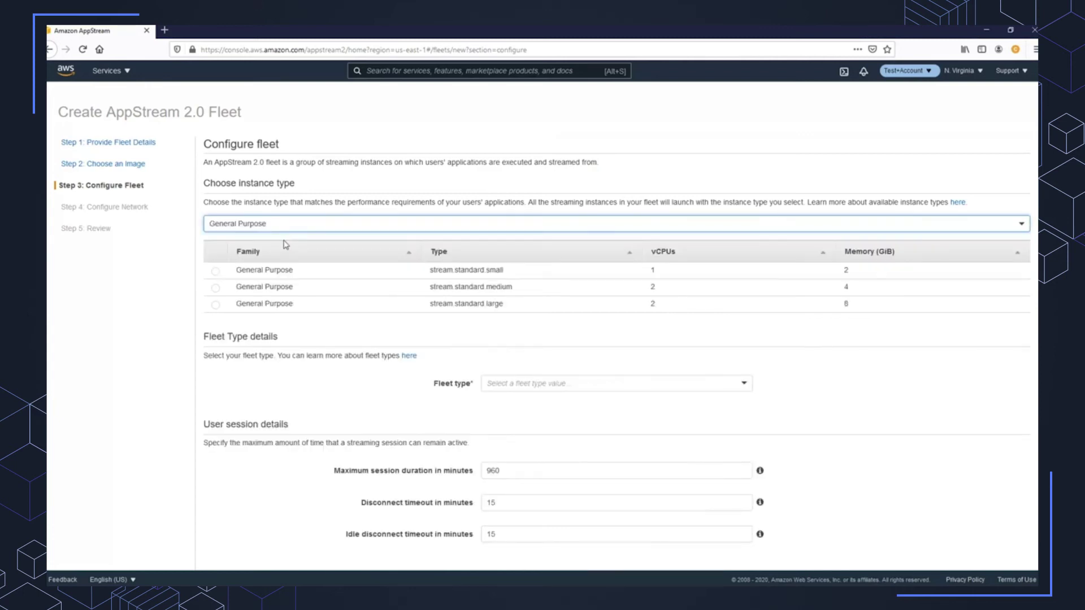
Step: Select the stream.standard.medium instance type and set the fleet type to On-Demand
{"action": "left_click", "coordinate": [216, 288]}
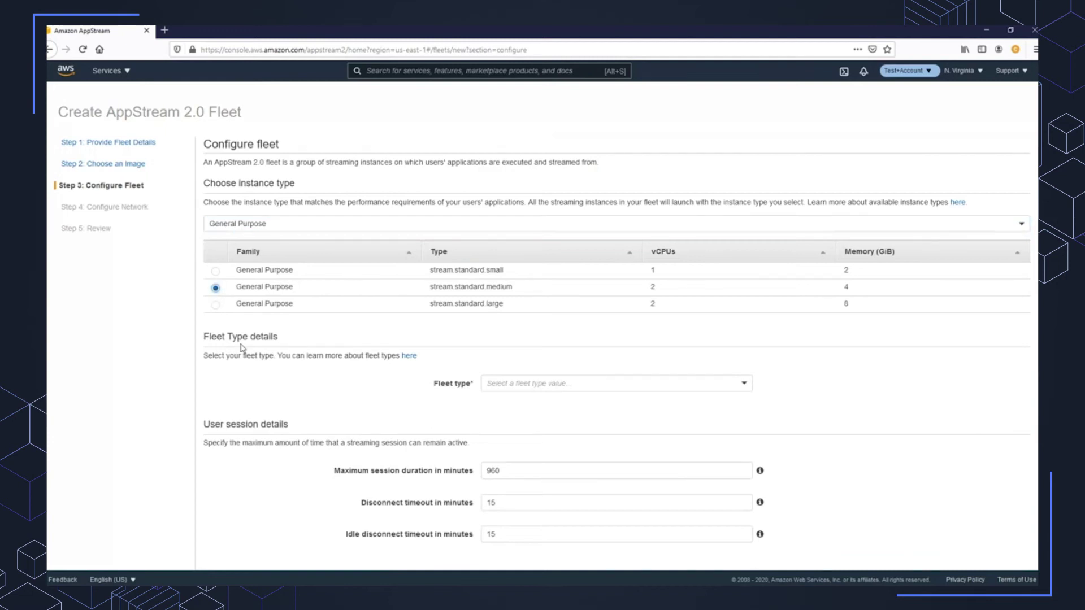
{"action": "left_click", "coordinate": [520, 387]}
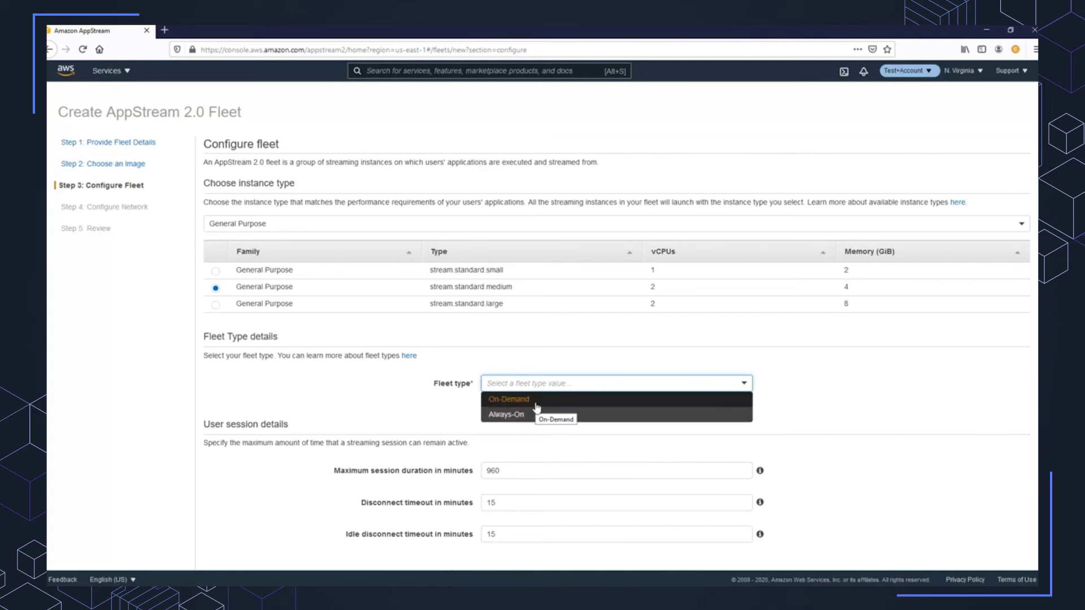
{"action": "left_click", "coordinate": [536, 405]}
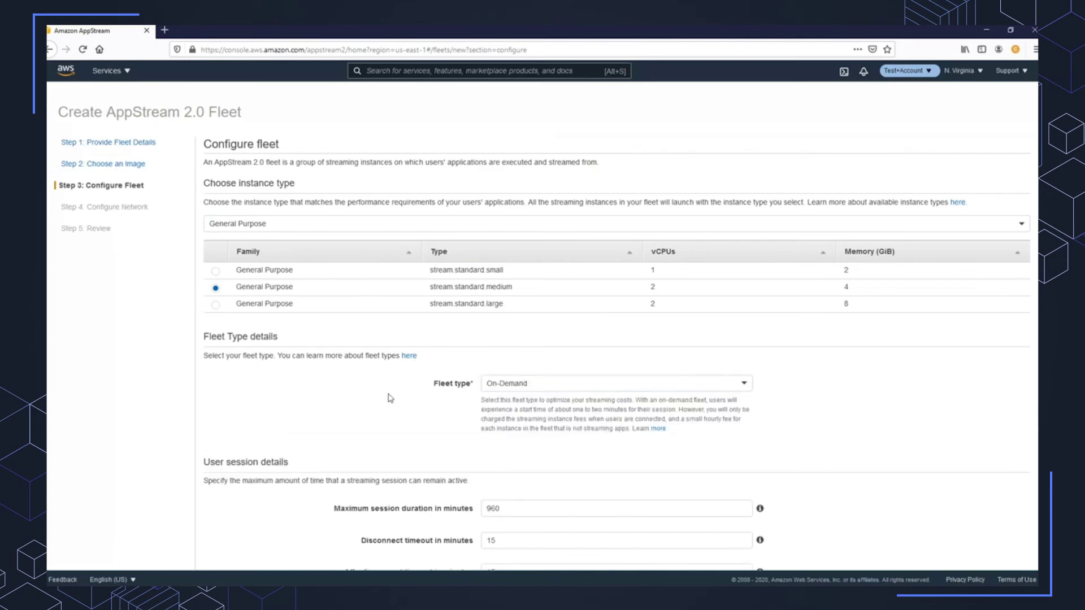
Step: Try the Desktop stream view for the fleet and switch it back to Application
{"action": "scroll", "coordinate": [390, 399], "scroll_direction": "down", "scroll_amount": 1}
{"action": "scroll", "coordinate": [389, 397], "scroll_direction": "down", "scroll_amount": 2}
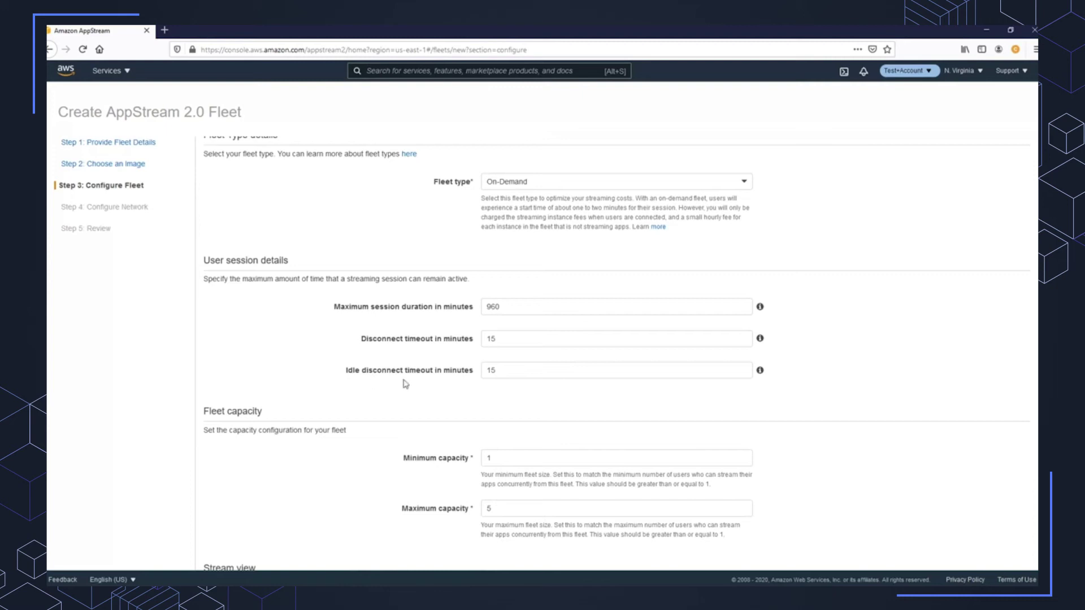
{"action": "left_click", "coordinate": [484, 377]}
{"action": "scroll", "coordinate": [484, 378], "scroll_direction": "down", "scroll_amount": 3}
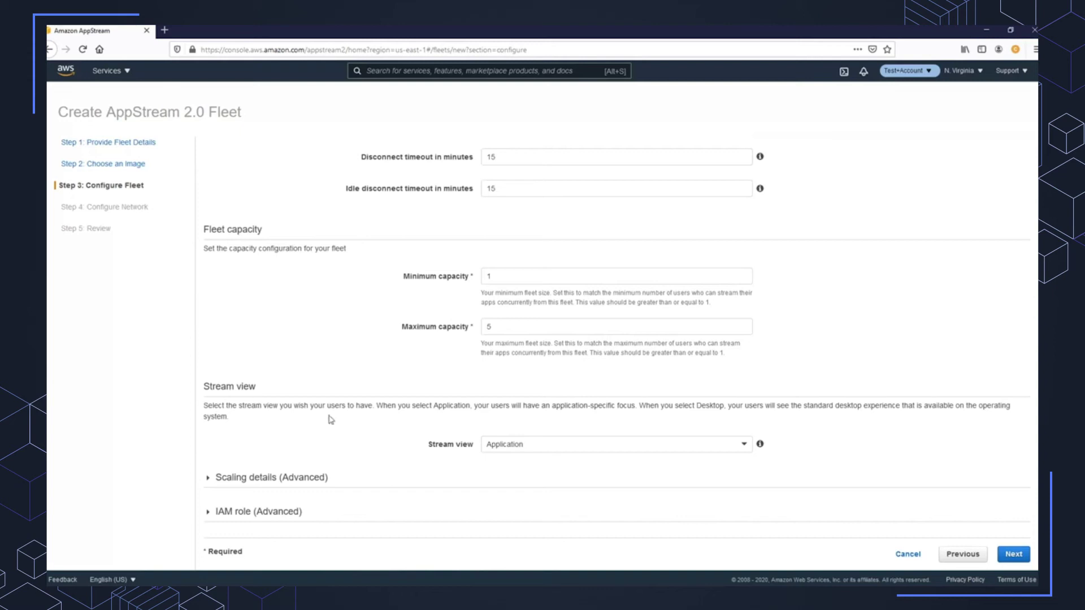
{"action": "left_click", "coordinate": [519, 450]}
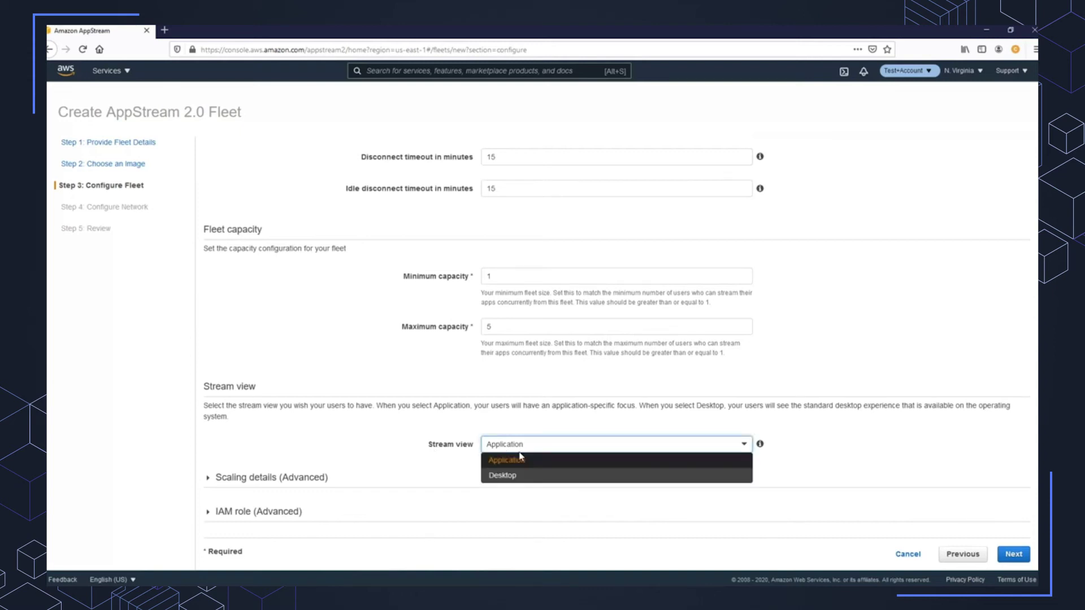
{"action": "left_click", "coordinate": [504, 476]}
{"action": "left_click", "coordinate": [500, 451]}
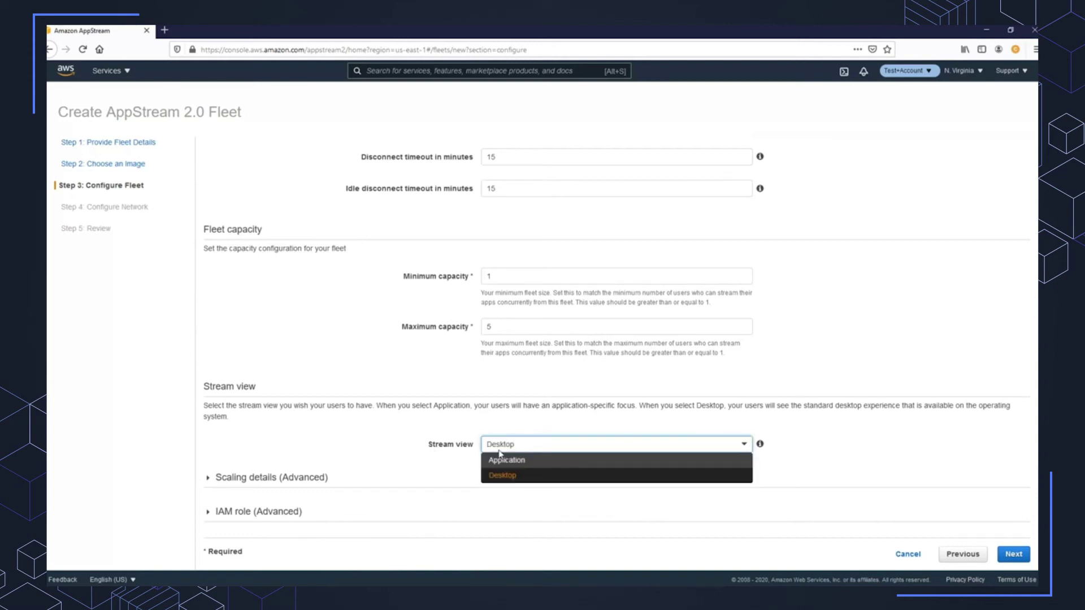
{"action": "left_click", "coordinate": [500, 460]}
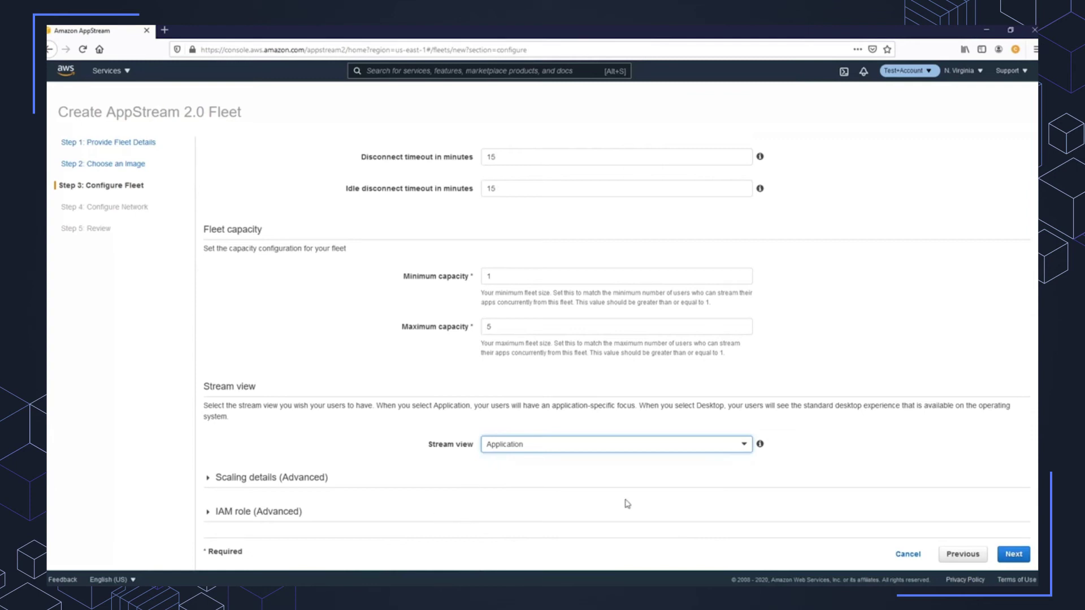
Step: Configure the fleet's network with WS_VPC, subnet 172.16.0.0/26 as Subnet 1 and 172.16.0.64/26 as Subnet 2, and proceed to the review
{"action": "left_click", "coordinate": [1014, 555]}
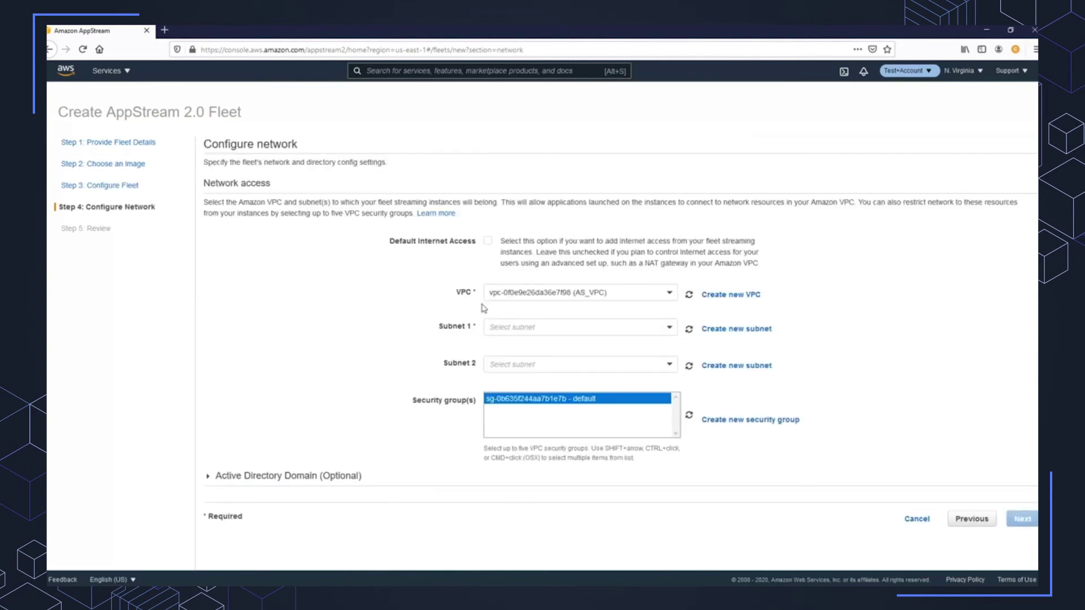
{"action": "left_click", "coordinate": [500, 293]}
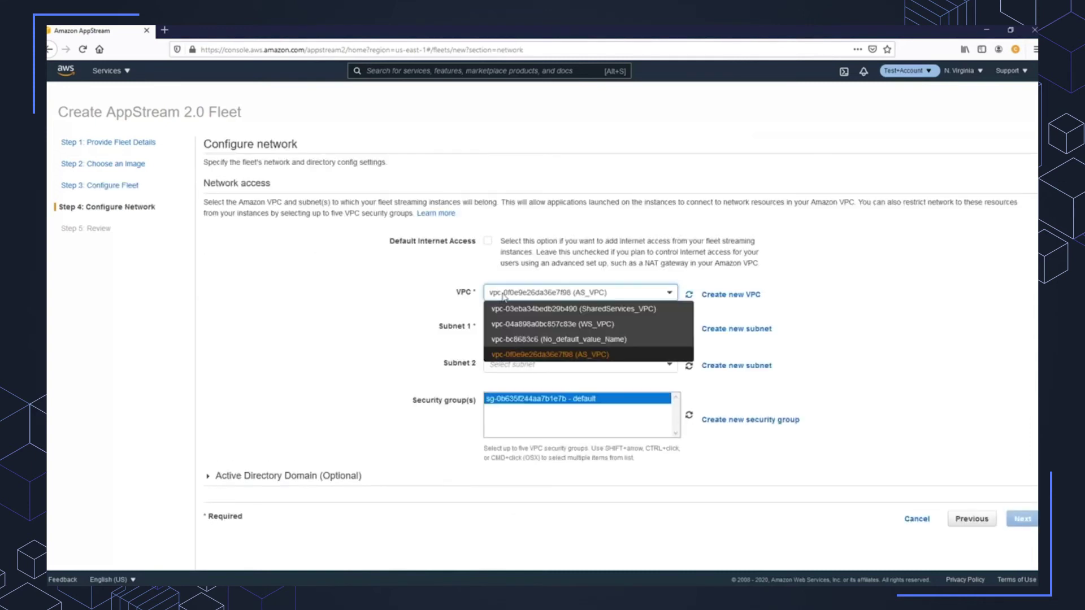
{"action": "left_click", "coordinate": [508, 318]}
{"action": "left_click", "coordinate": [512, 329]}
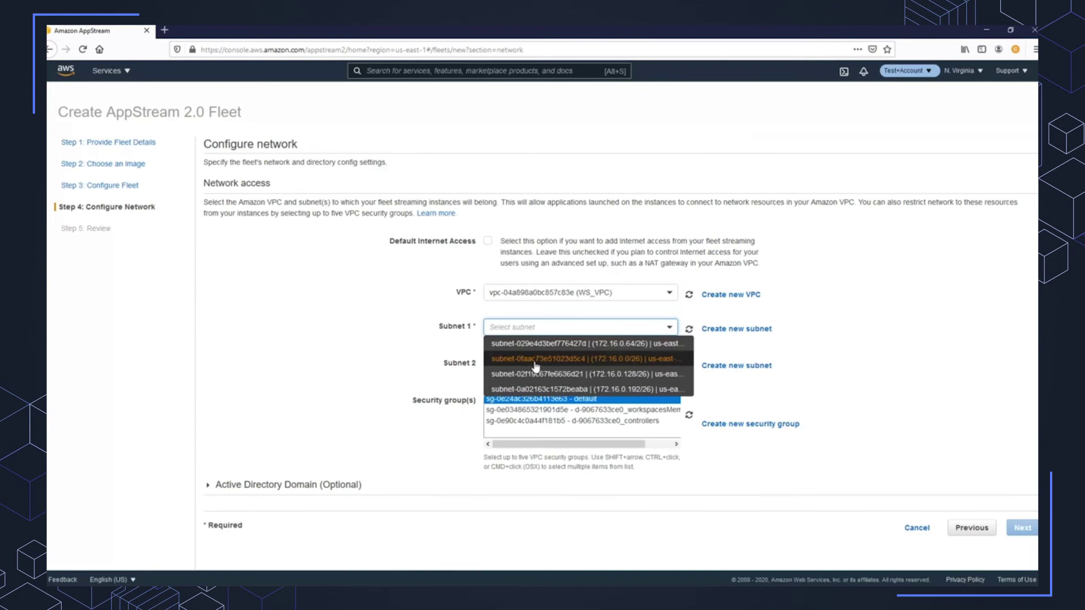
{"action": "left_click", "coordinate": [535, 367]}
{"action": "left_click", "coordinate": [532, 366]}
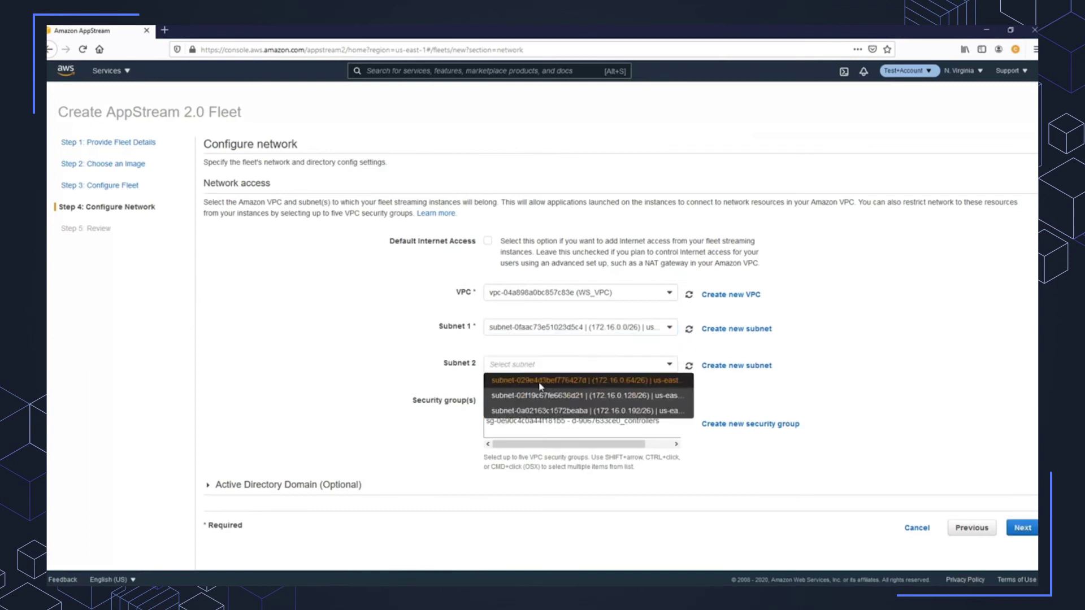
{"action": "left_click", "coordinate": [543, 381]}
{"action": "left_click", "coordinate": [1026, 531]}
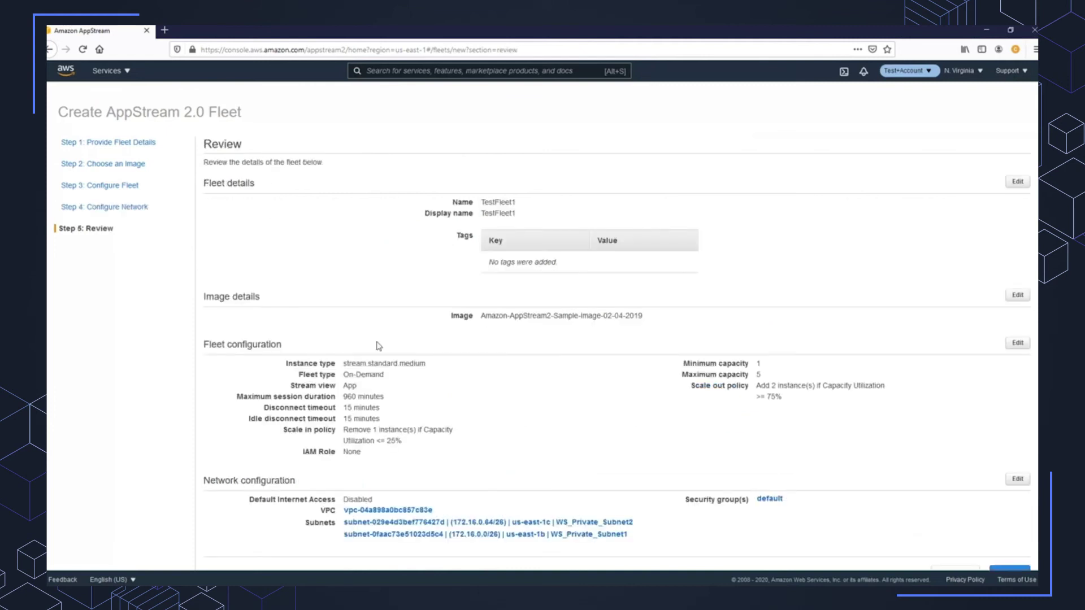
Step: Create the reviewed On-Demand fleet, acknowledging the pricing details
{"action": "scroll", "coordinate": [378, 346], "scroll_direction": "down", "scroll_amount": 1}
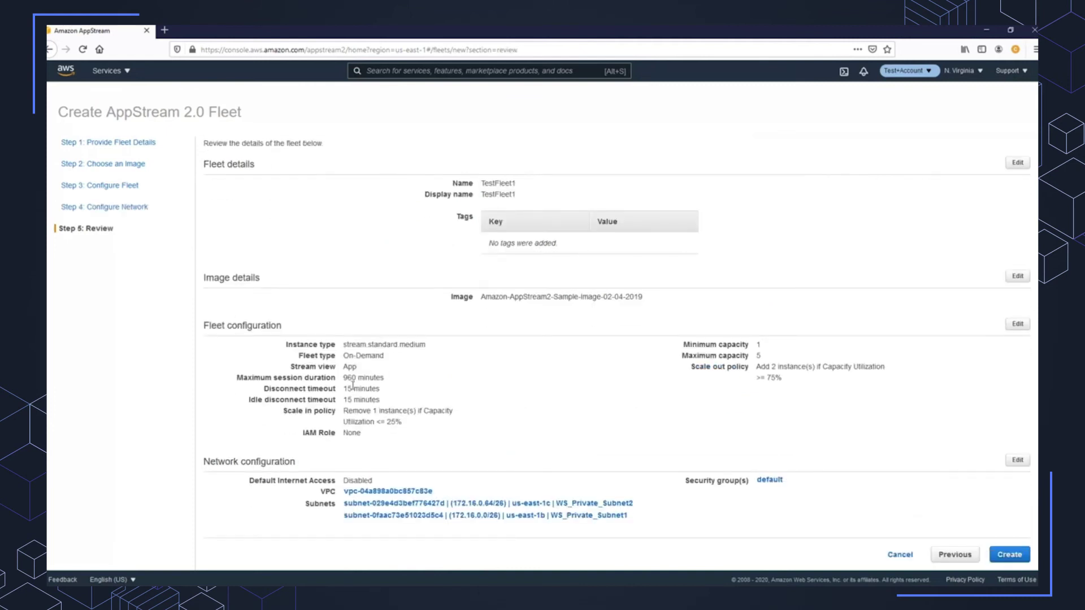
{"action": "left_click", "coordinate": [1009, 555]}
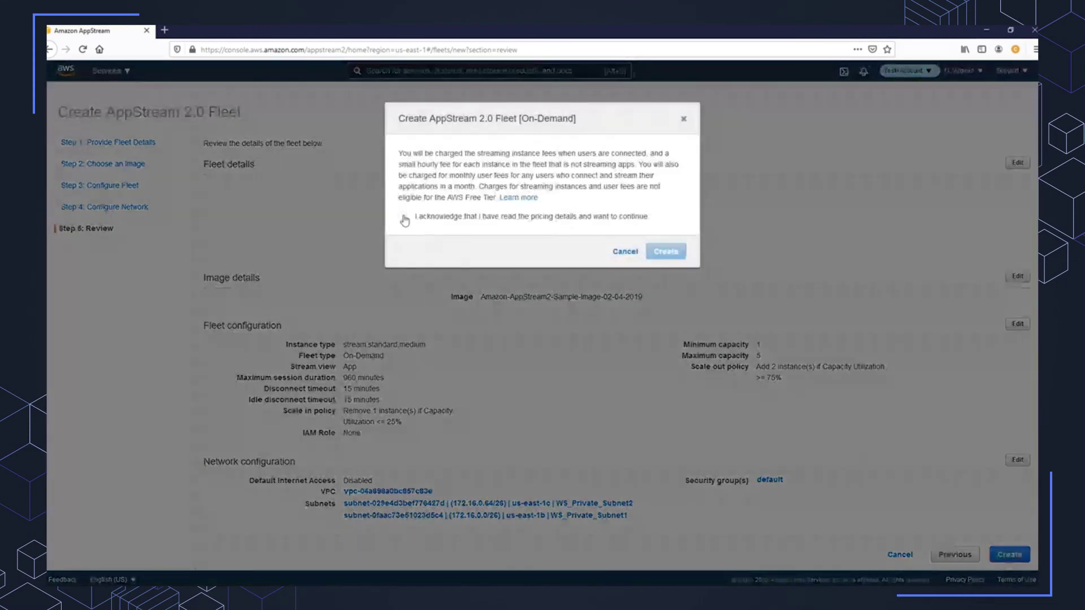
{"action": "left_click", "coordinate": [403, 218]}
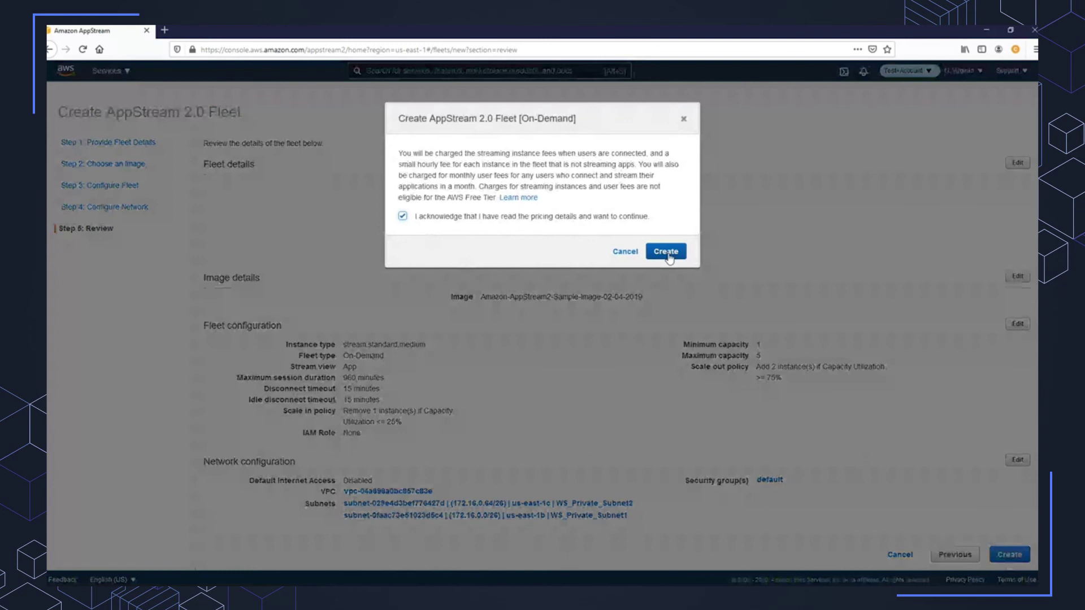
{"action": "left_click", "coordinate": [667, 254]}
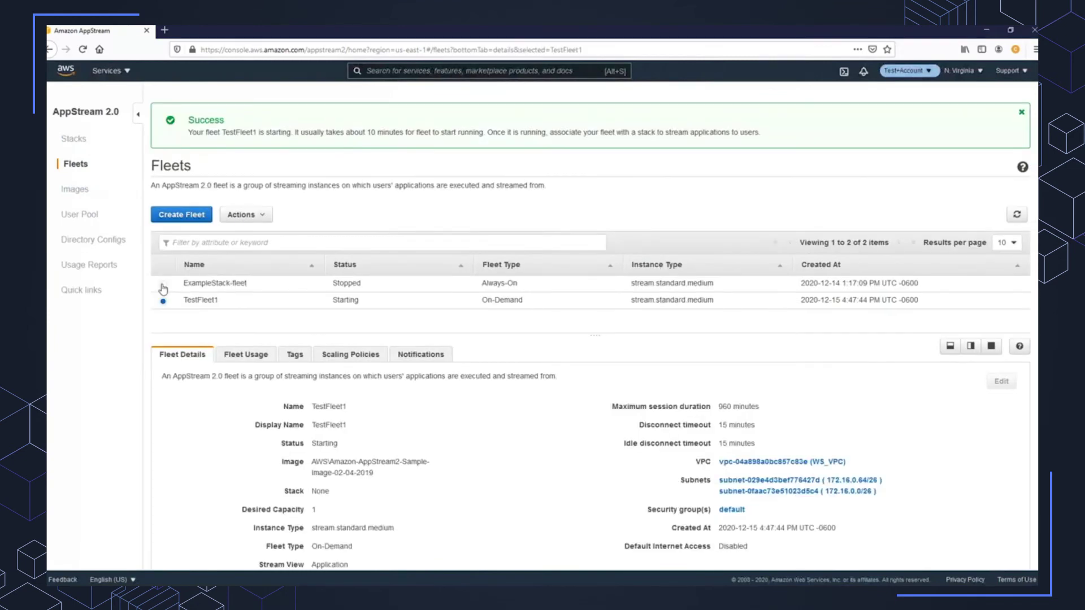
Step: Set the maximum capacity in ExampleStack-fleet's scaling policies to 100 and save it
{"action": "left_click", "coordinate": [163, 285]}
{"action": "left_click", "coordinate": [358, 359]}
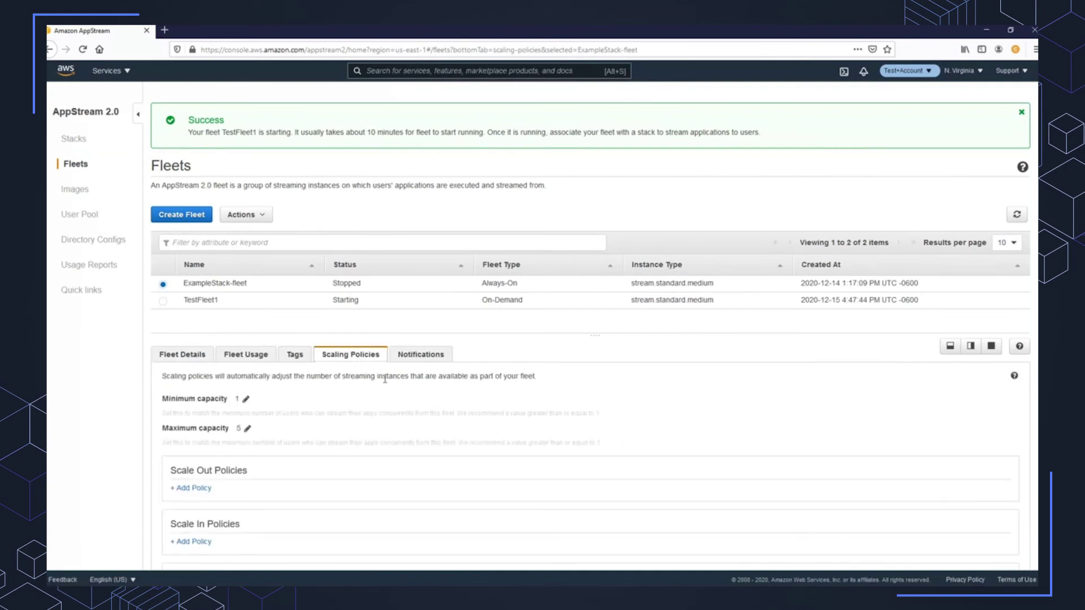
{"action": "scroll", "coordinate": [385, 379], "scroll_direction": "down", "scroll_amount": 2}
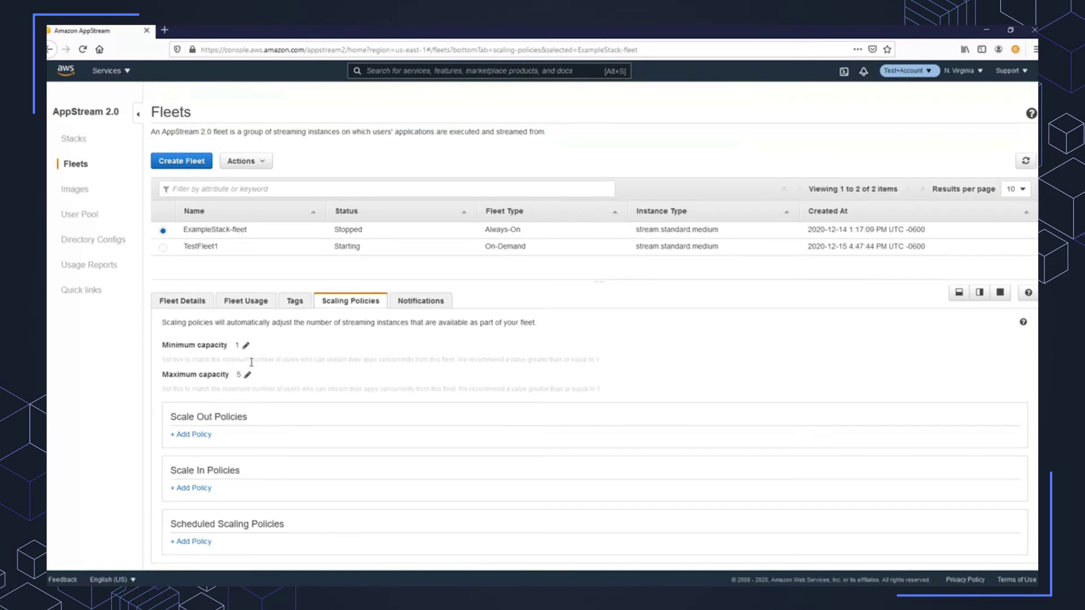
{"action": "left_click", "coordinate": [247, 375]}
{"action": "double_click", "coordinate": [254, 378]}
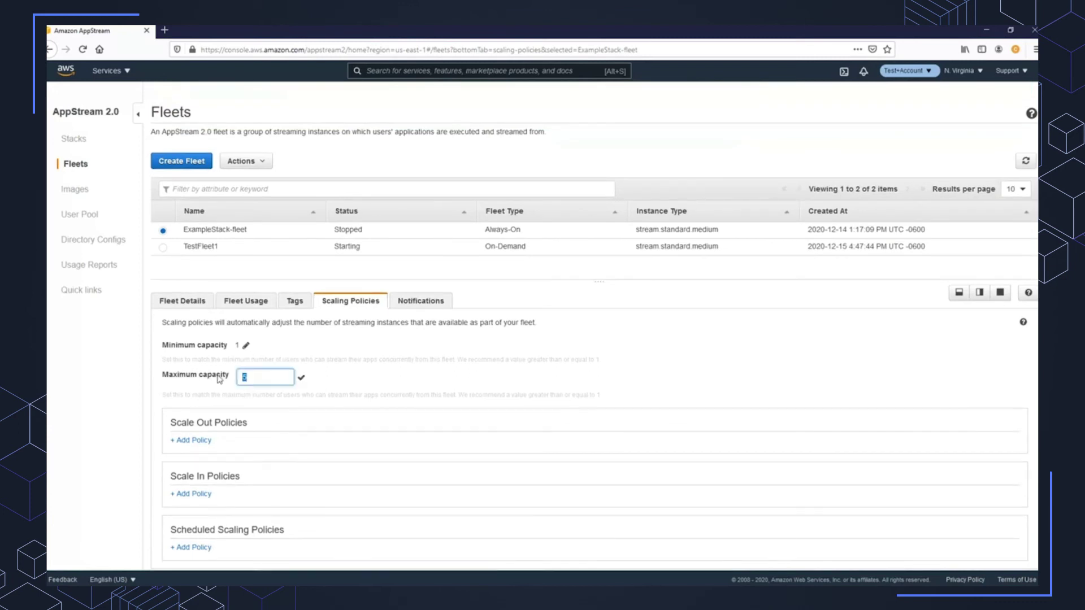
{"action": "type", "text": "100"}
{"action": "left_click", "coordinate": [301, 379]}
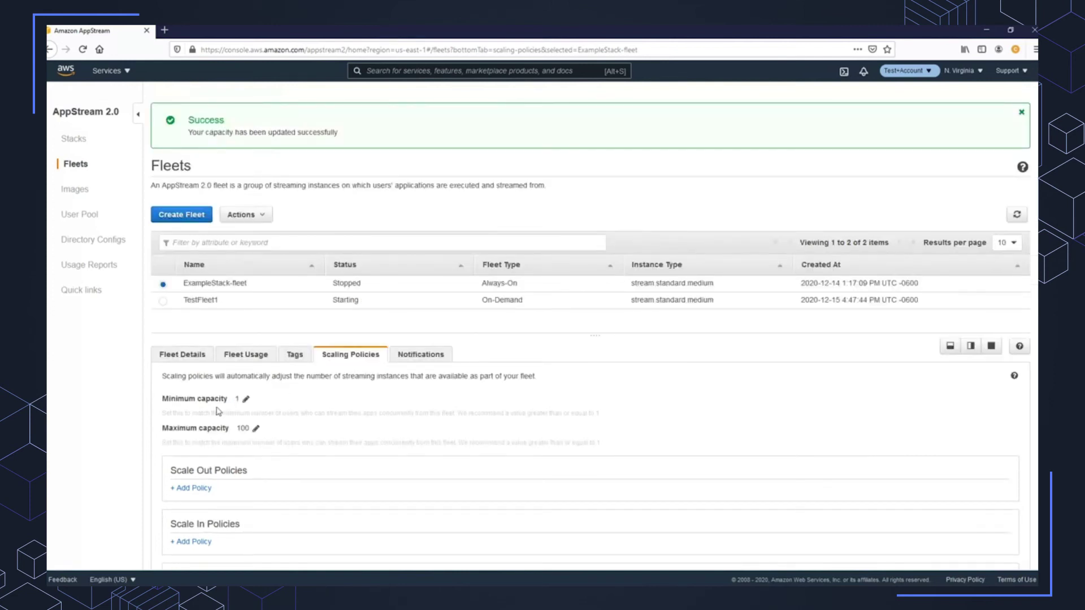
Step: Set ExampleStack-fleet's minimum capacity to 25 and save it
{"action": "left_click", "coordinate": [246, 399]}
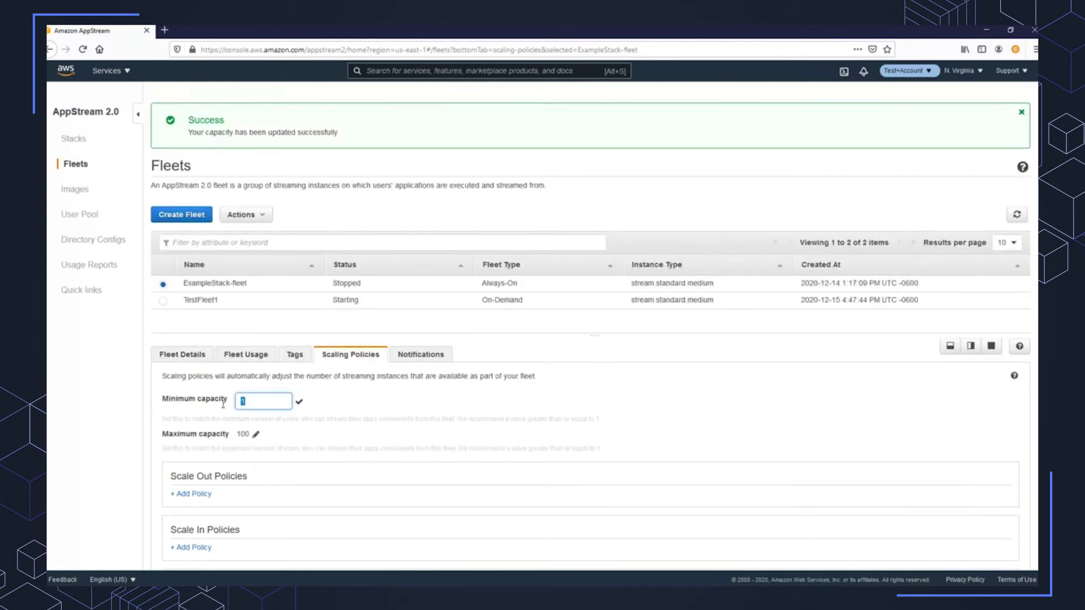
{"action": "type", "text": "25"}
{"action": "scroll", "coordinate": [289, 407], "scroll_direction": "down", "scroll_amount": 2}
{"action": "left_click", "coordinate": [299, 351]}
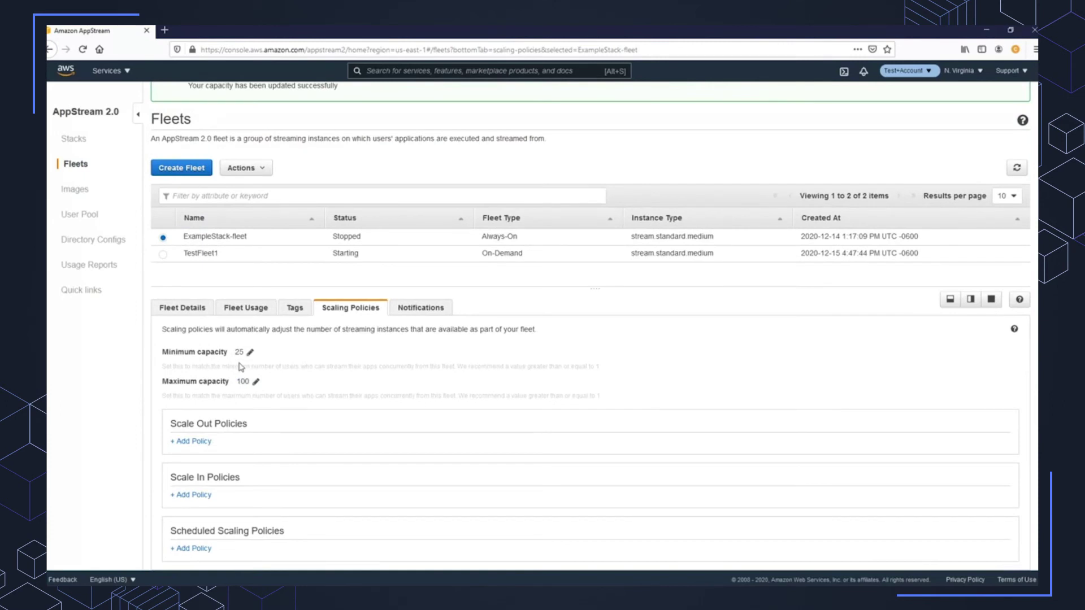
Step: Start a scale out policy named ScaleOut for ExampleStack-fleet, based on the Capacity Utilization metric
{"action": "left_click", "coordinate": [199, 443]}
{"action": "left_click", "coordinate": [458, 185]}
{"action": "type", "text": "ScaleOut"}
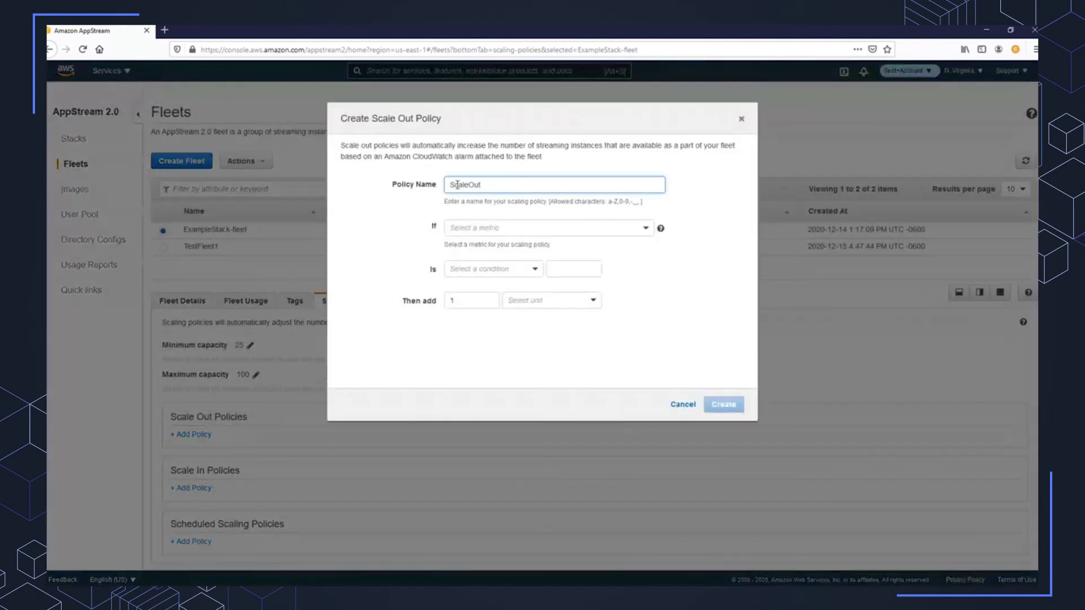
{"action": "left_click", "coordinate": [456, 229]}
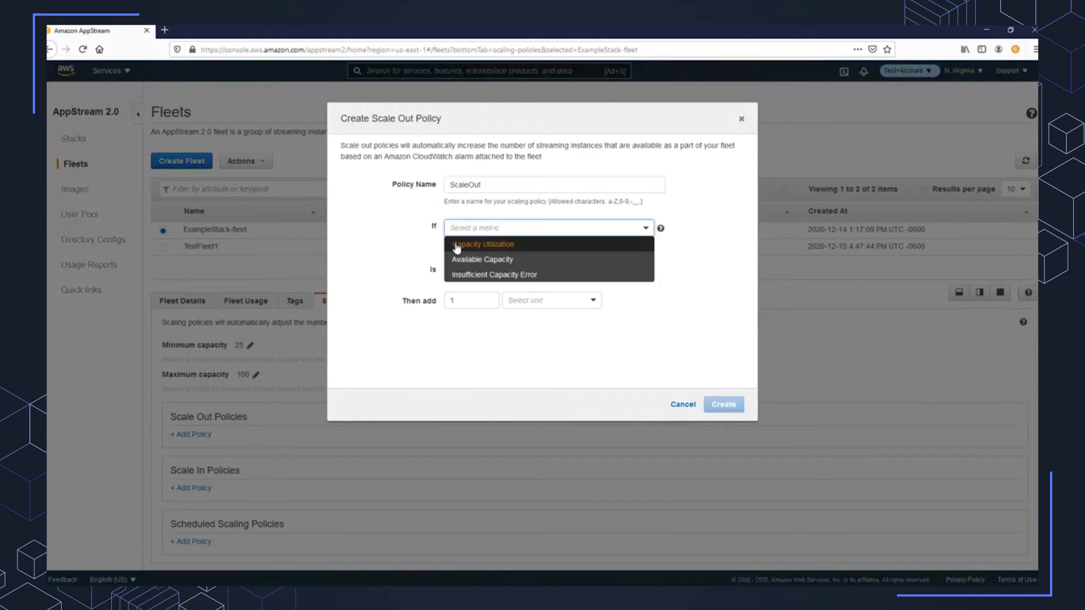
{"action": "left_click", "coordinate": [523, 249]}
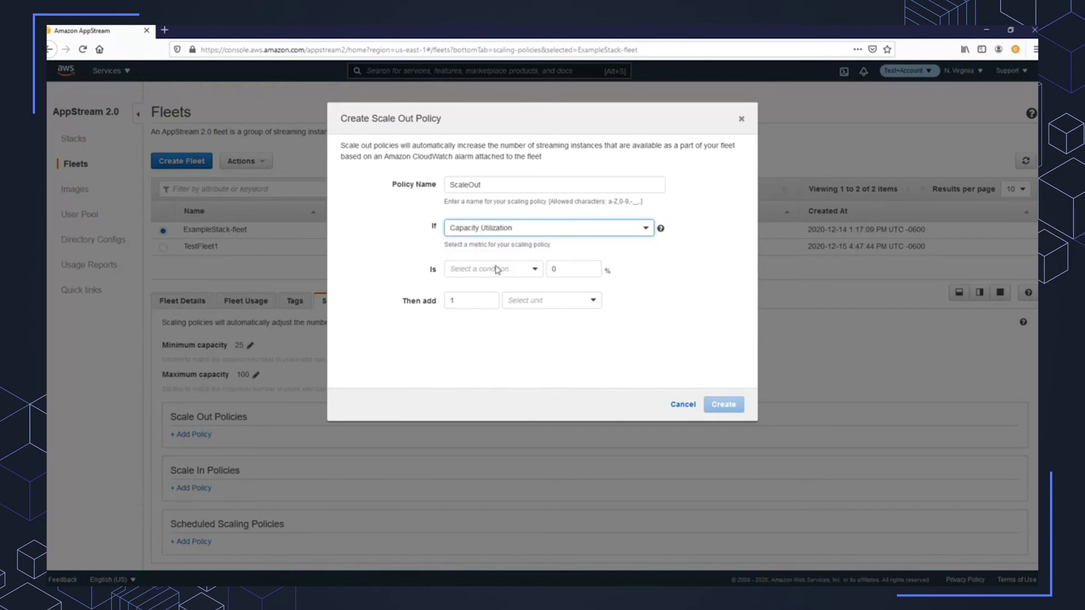
Step: Set the ScaleOut policy's condition to capacity utilization greater than or equal to 50%
{"action": "left_click", "coordinate": [495, 270]}
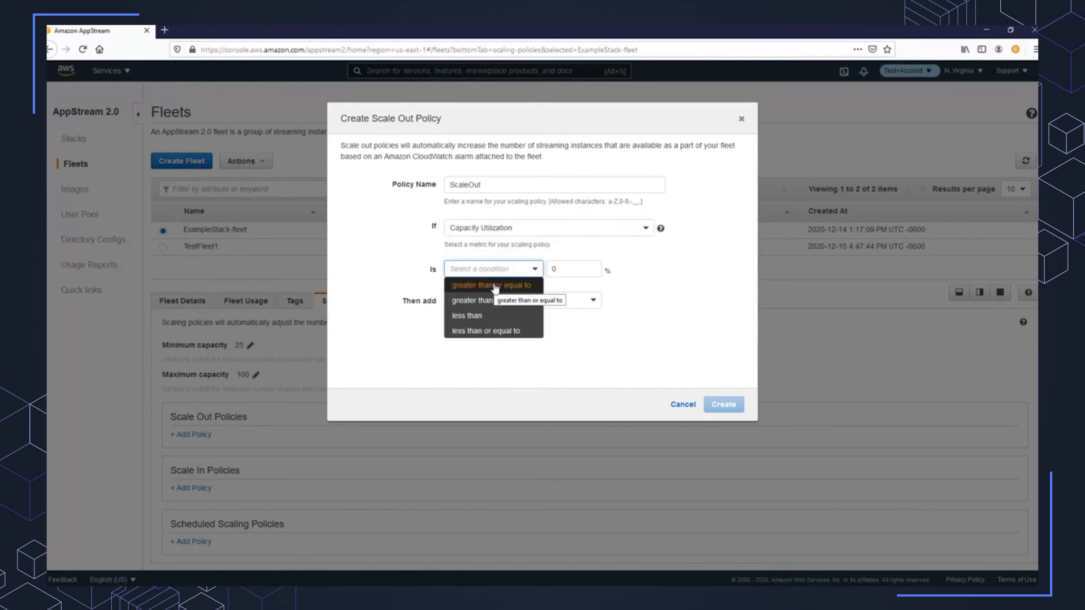
{"action": "left_click", "coordinate": [495, 287]}
{"action": "left_click", "coordinate": [567, 276]}
{"action": "type", "text": "50"}
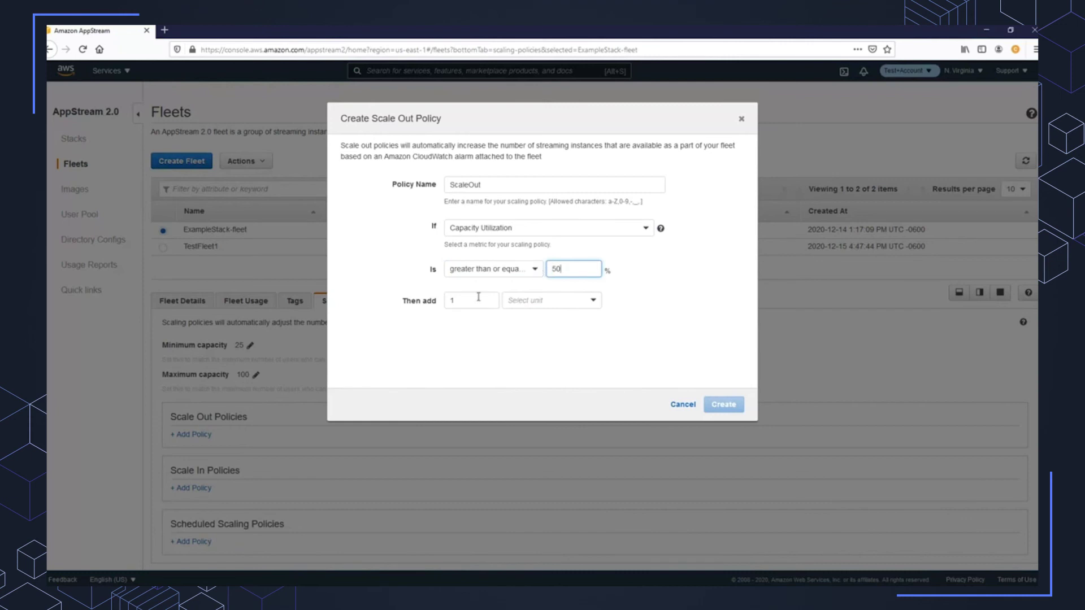
Step: Have the ScaleOut policy add 5 instances and create it
{"action": "double_click", "coordinate": [498, 305]}
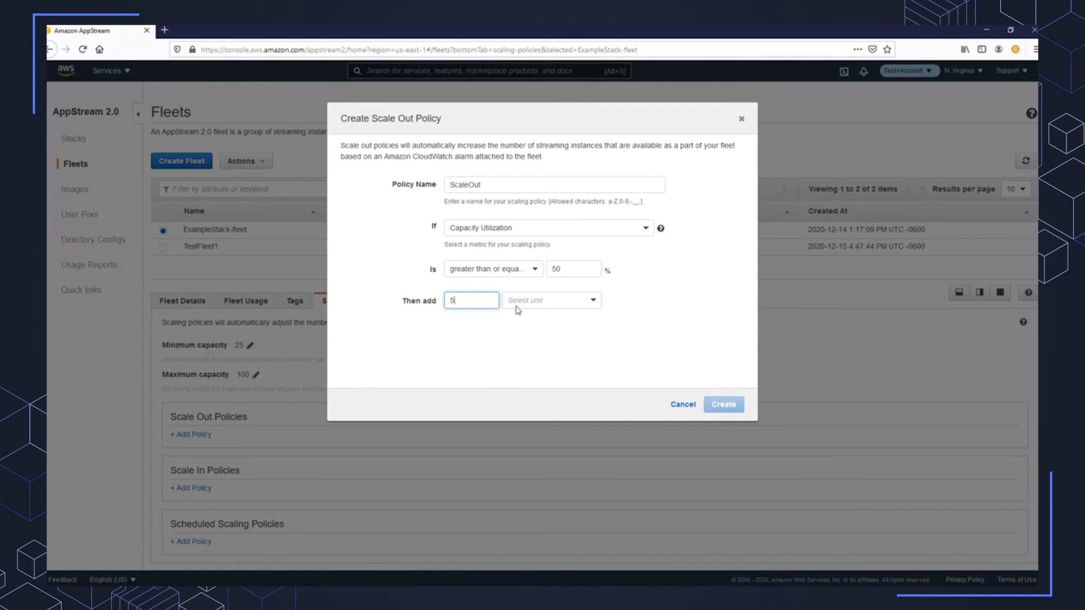
{"action": "left_click", "coordinate": [517, 306]}
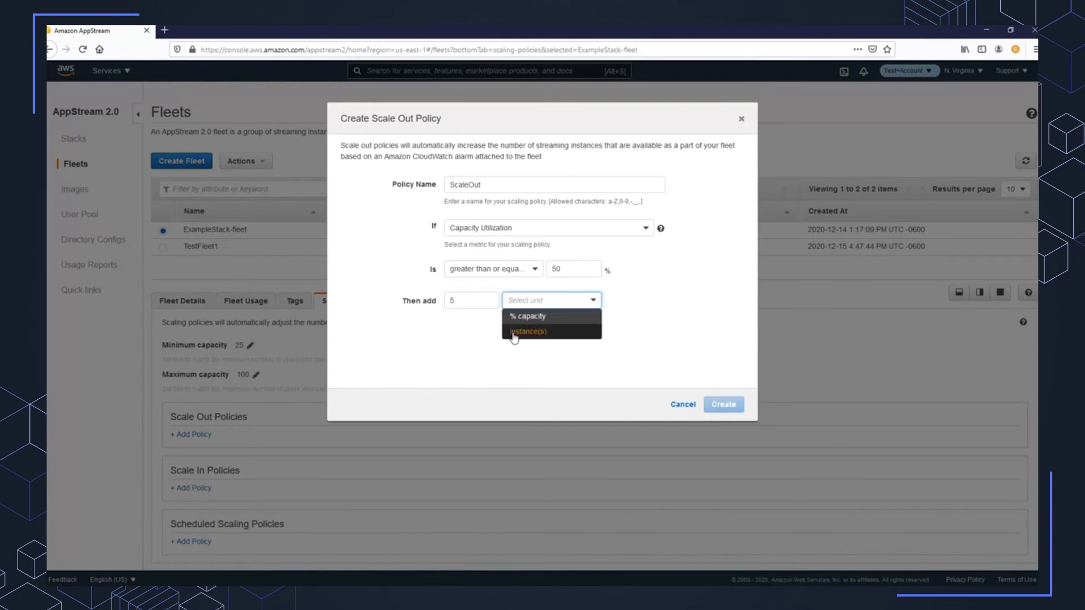
{"action": "left_click", "coordinate": [515, 334]}
{"action": "left_click", "coordinate": [728, 411]}
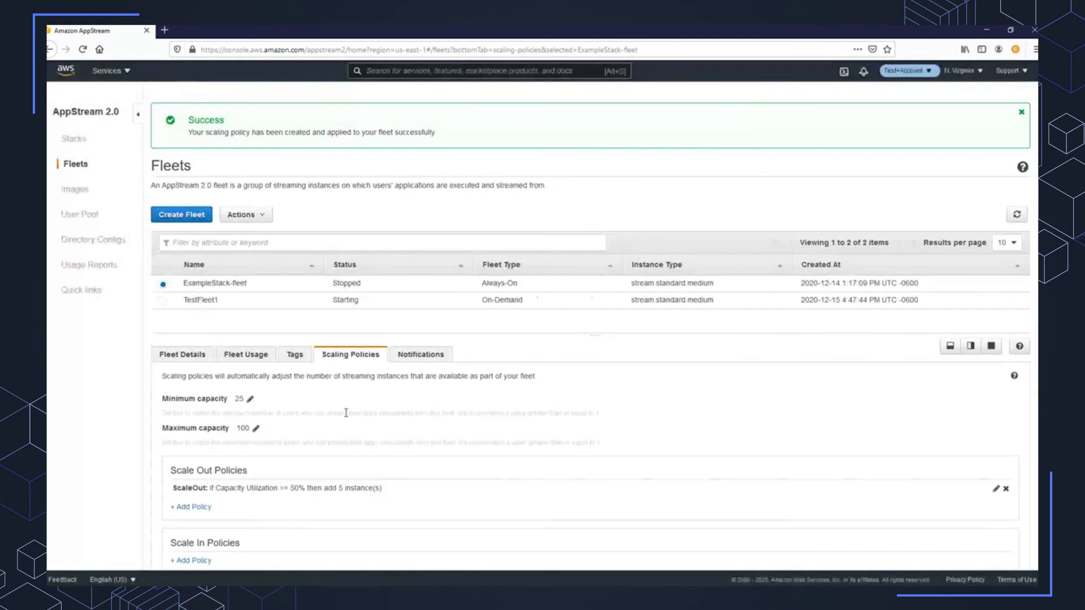
Step: Start a scale in policy named ScaleIn for ExampleStack-fleet, based on the Capacity Utilization metric
{"action": "scroll", "coordinate": [346, 413], "scroll_direction": "down", "scroll_amount": 2}
{"action": "scroll", "coordinate": [341, 421], "scroll_direction": "down", "scroll_amount": 1}
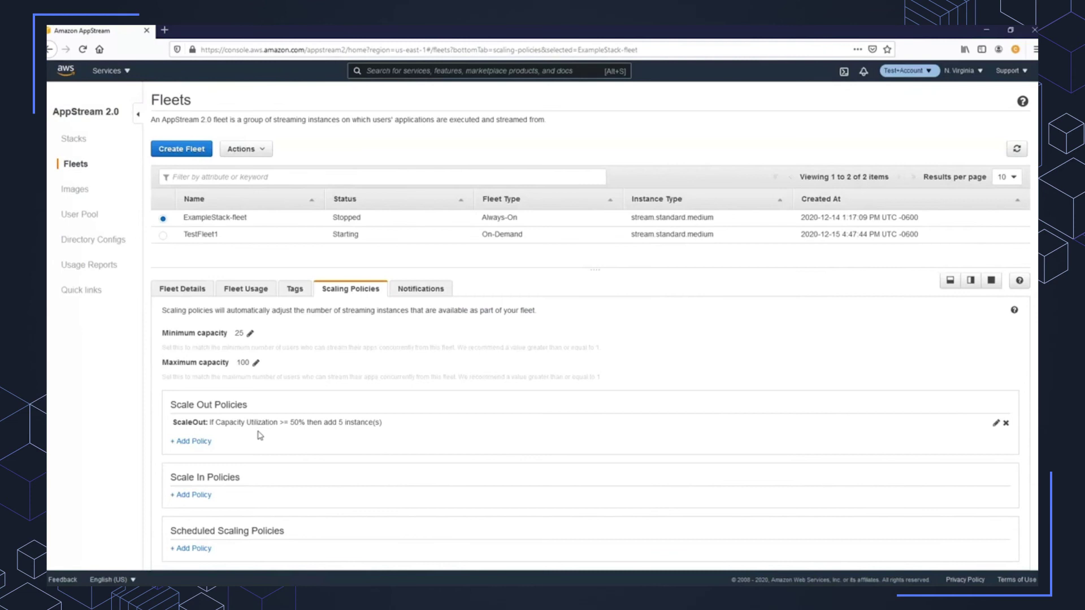
{"action": "left_click", "coordinate": [198, 495]}
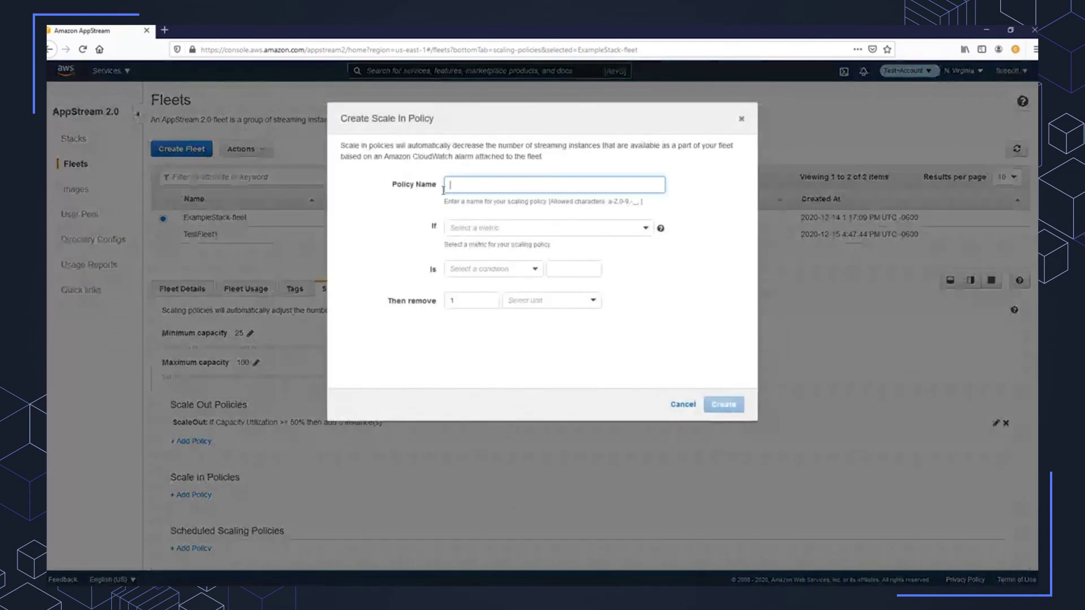
{"action": "type", "text": "ScaleIn"}
{"action": "left_click", "coordinate": [461, 228]}
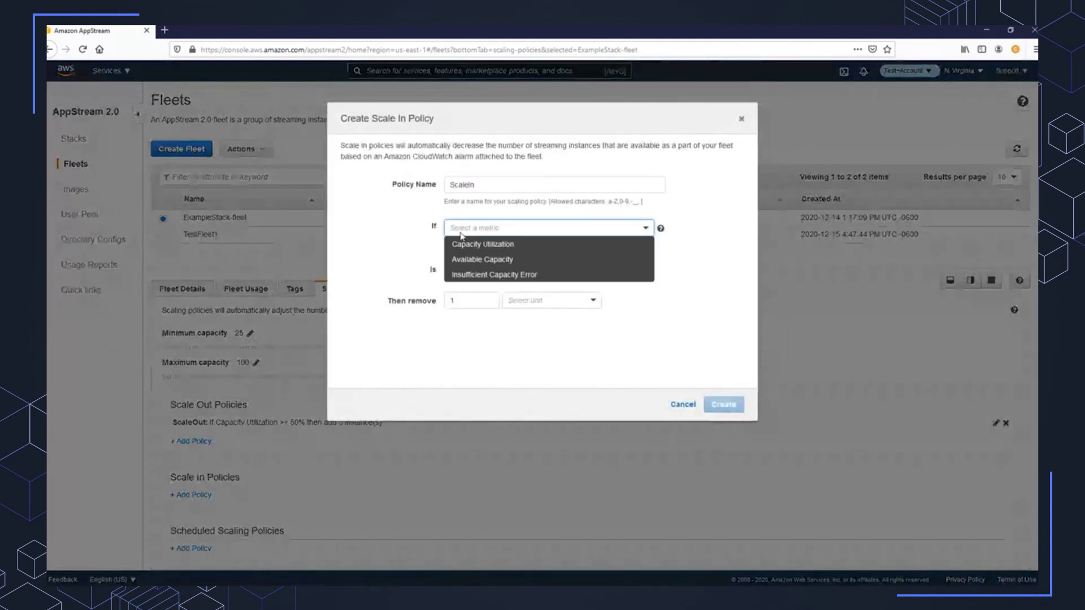
{"action": "left_click", "coordinate": [461, 243]}
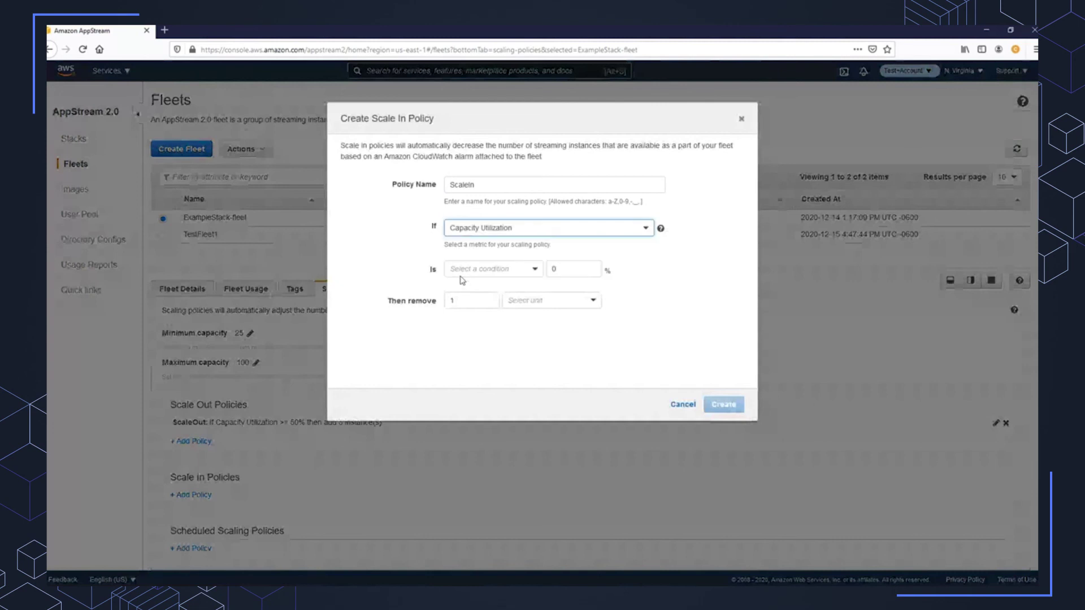
Step: Set the ScaleIn policy's condition to capacity utilization less than or equal to 25%
{"action": "left_click", "coordinate": [461, 274]}
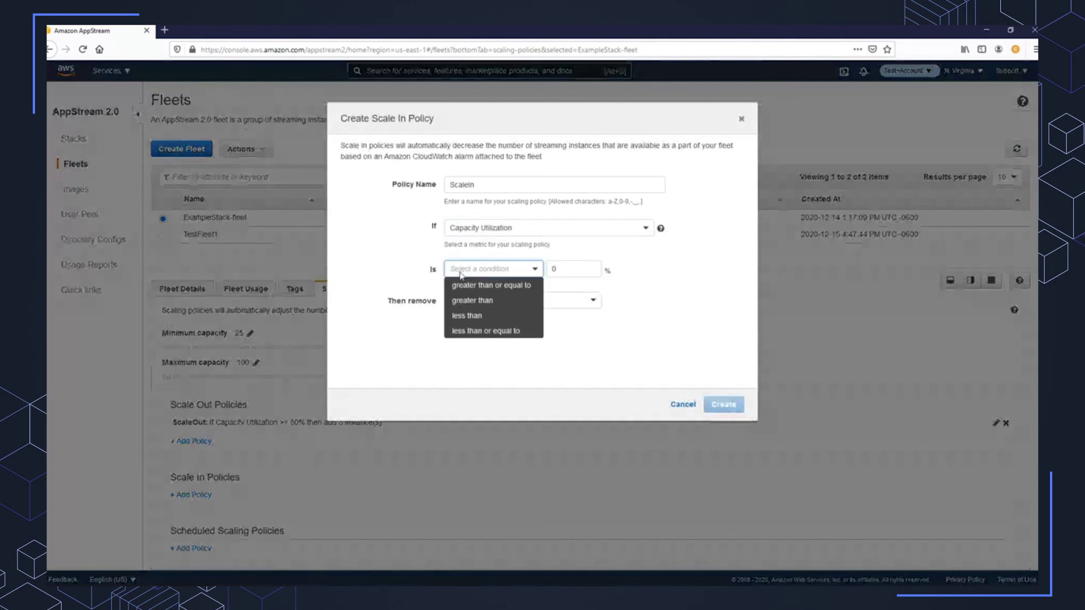
{"action": "left_click", "coordinate": [464, 331]}
{"action": "double_click", "coordinate": [568, 268]}
{"action": "type", "text": "25"}
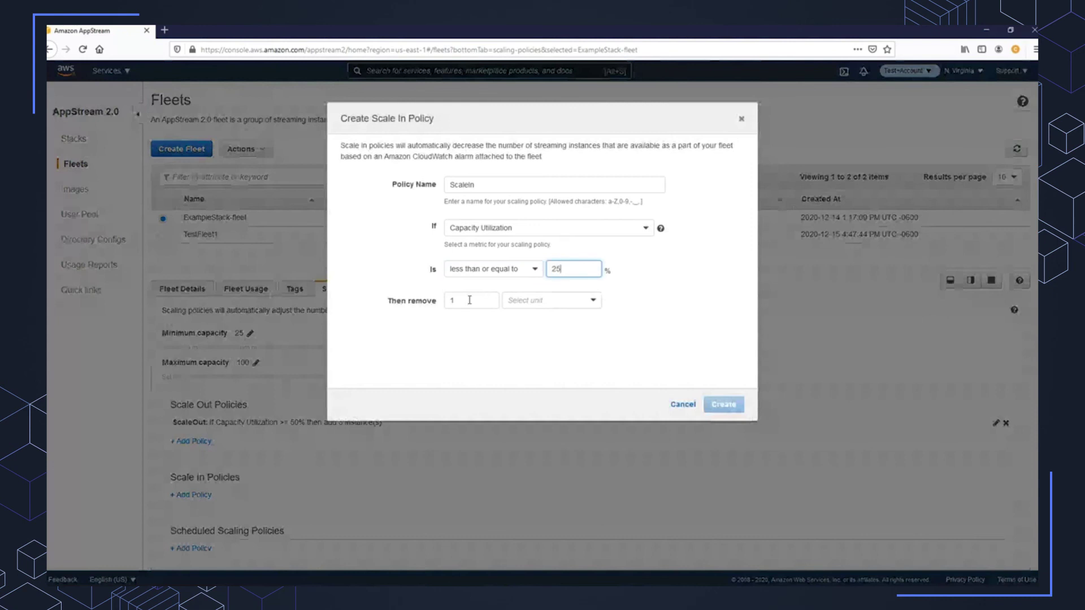
Step: Have the ScaleIn policy remove 2 instances and create it
{"action": "left_click", "coordinate": [468, 302]}
{"action": "double_click", "coordinate": [452, 301]}
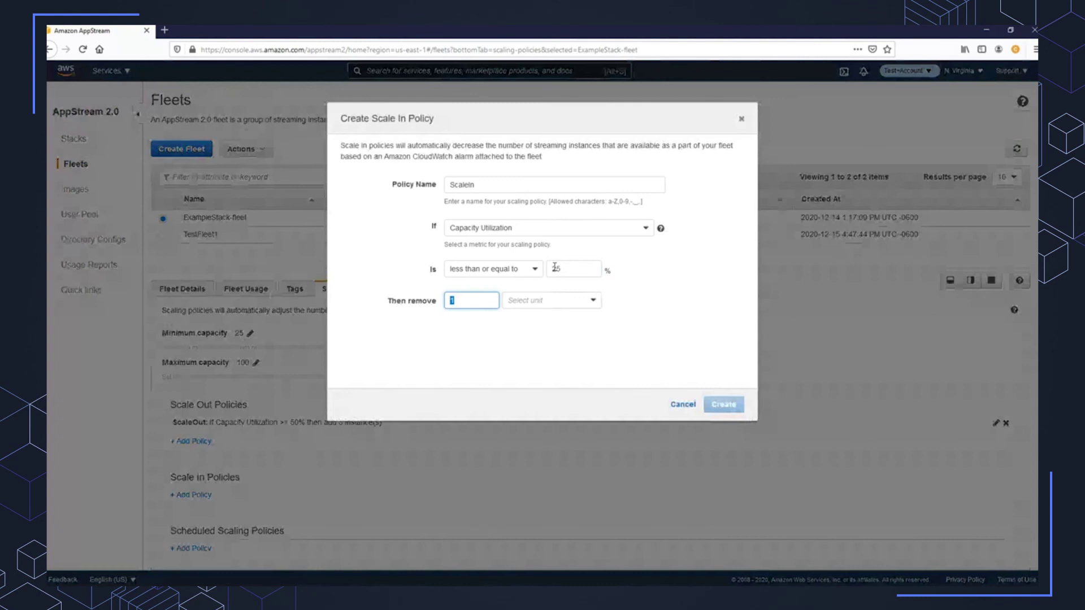
{"action": "left_click", "coordinate": [551, 300]}
{"action": "left_click", "coordinate": [531, 332]}
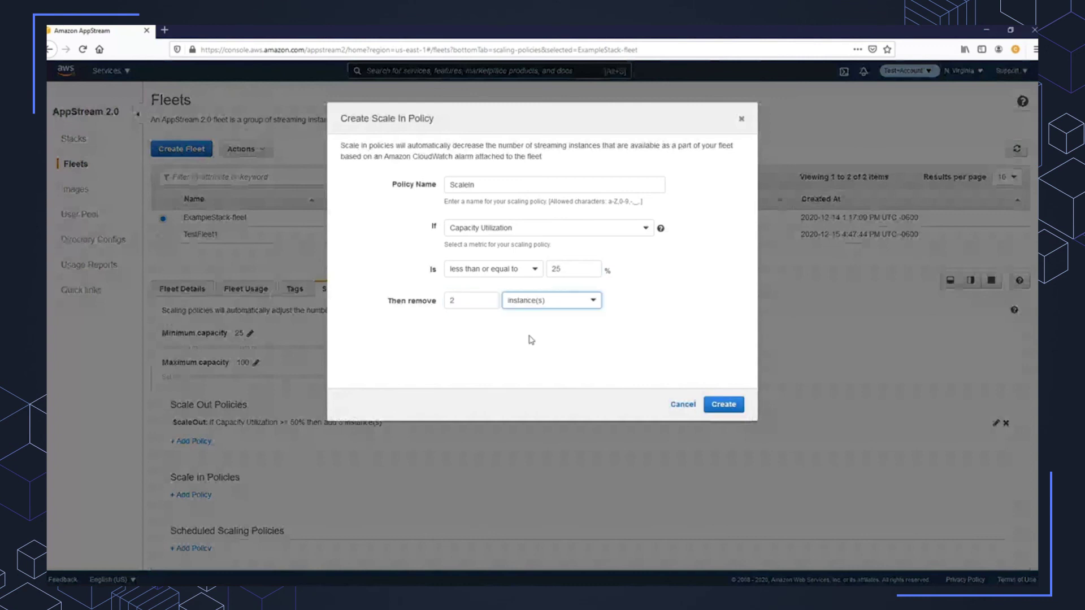
{"action": "left_click", "coordinate": [728, 416]}
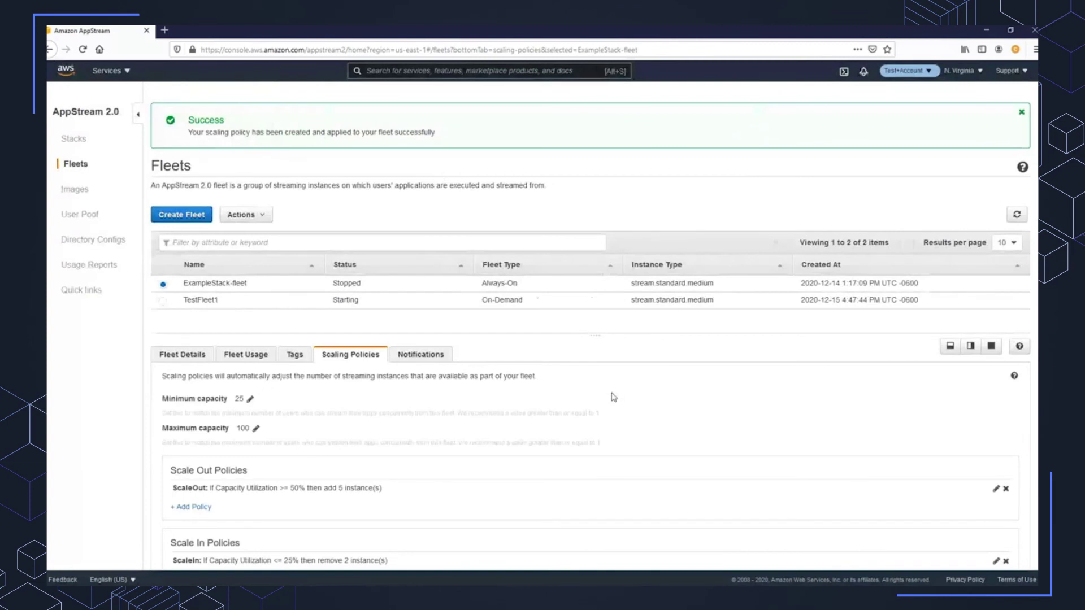
Step: Start a scheduled scaling policy named ScheduleA for ExampleStack-fleet
{"action": "scroll", "coordinate": [613, 397], "scroll_direction": "down", "scroll_amount": 3}
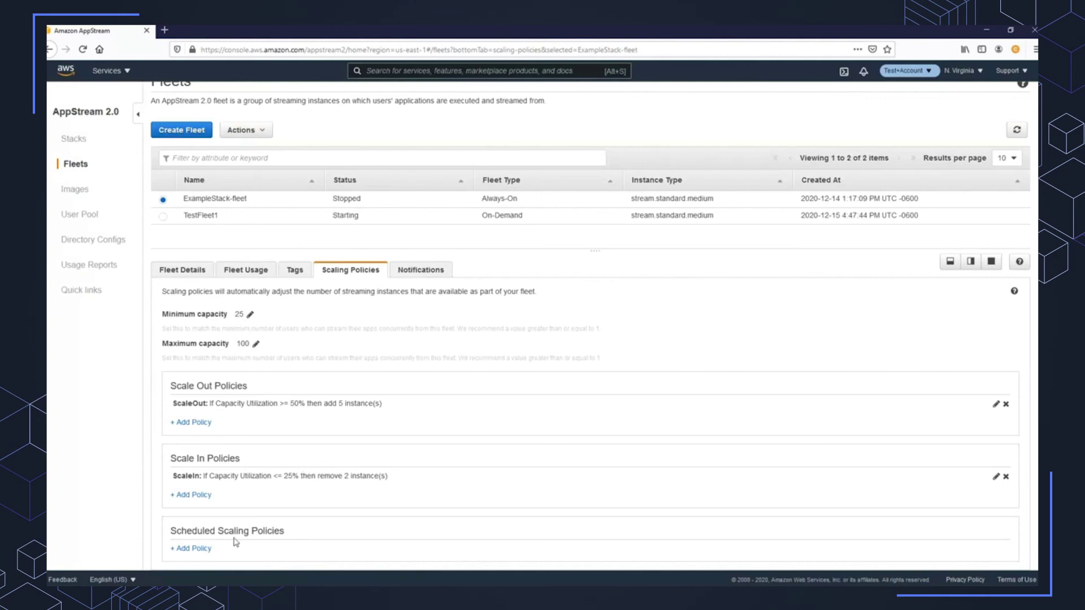
{"action": "left_click", "coordinate": [195, 550]}
{"action": "left_click", "coordinate": [413, 176]}
{"action": "type", "text": "Sc"}
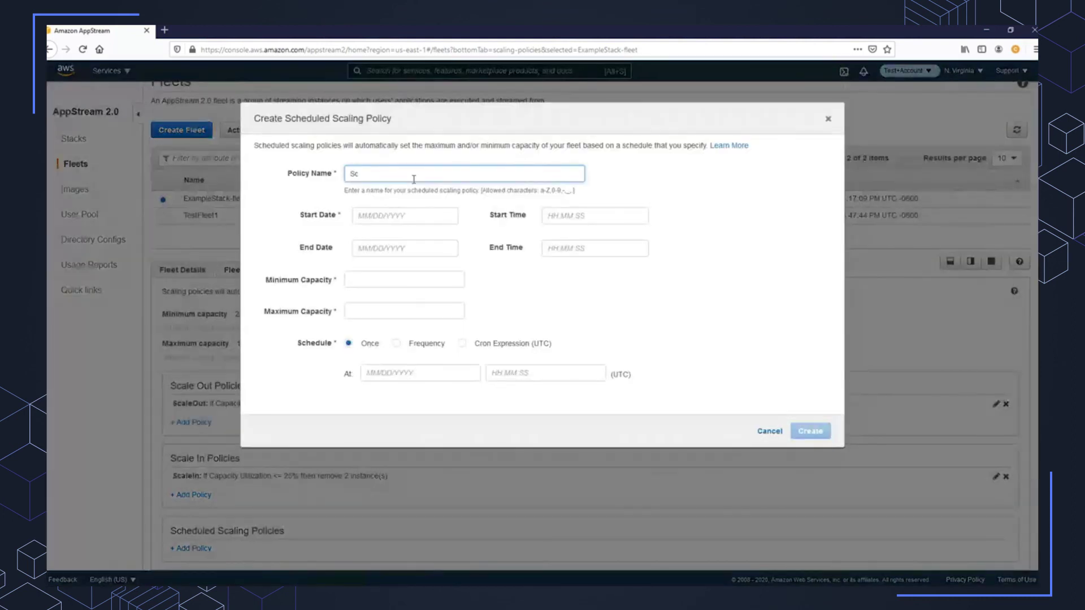
{"action": "type", "text": "heduleA"}
Step: Set ScheduleA to start on 12/15/2020 at 07:00:00 and end on 01/25/2021 at 17:00:00
{"action": "left_click", "coordinate": [379, 216]}
{"action": "type", "text": "12/15/2020"}
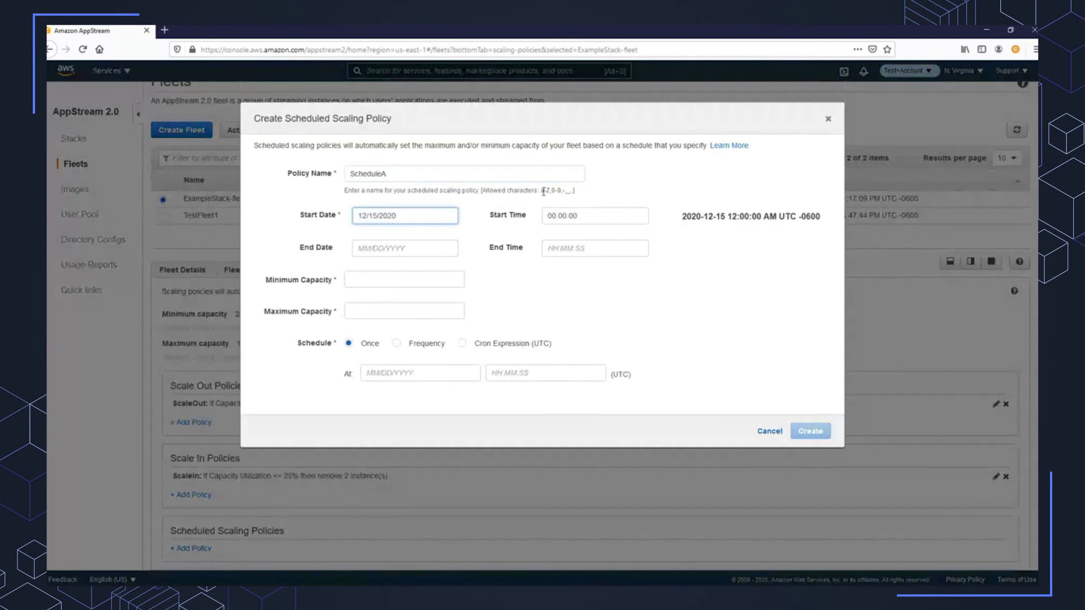
{"action": "left_click", "coordinate": [561, 215]}
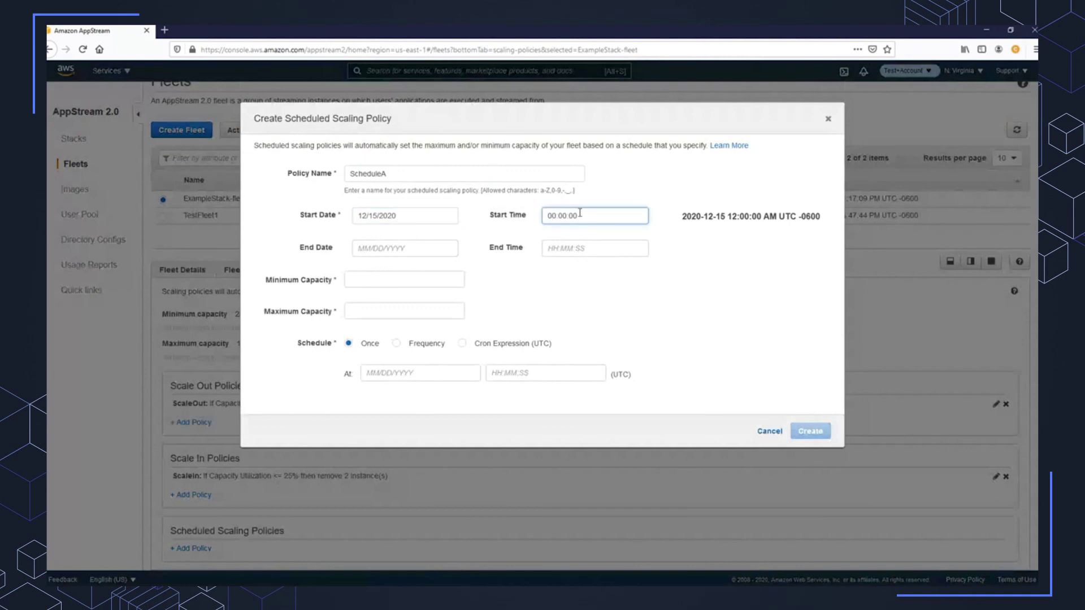
{"action": "key", "text": "BackSpace"}
{"action": "type", "text": "7"}
{"action": "left_click", "coordinate": [391, 247]}
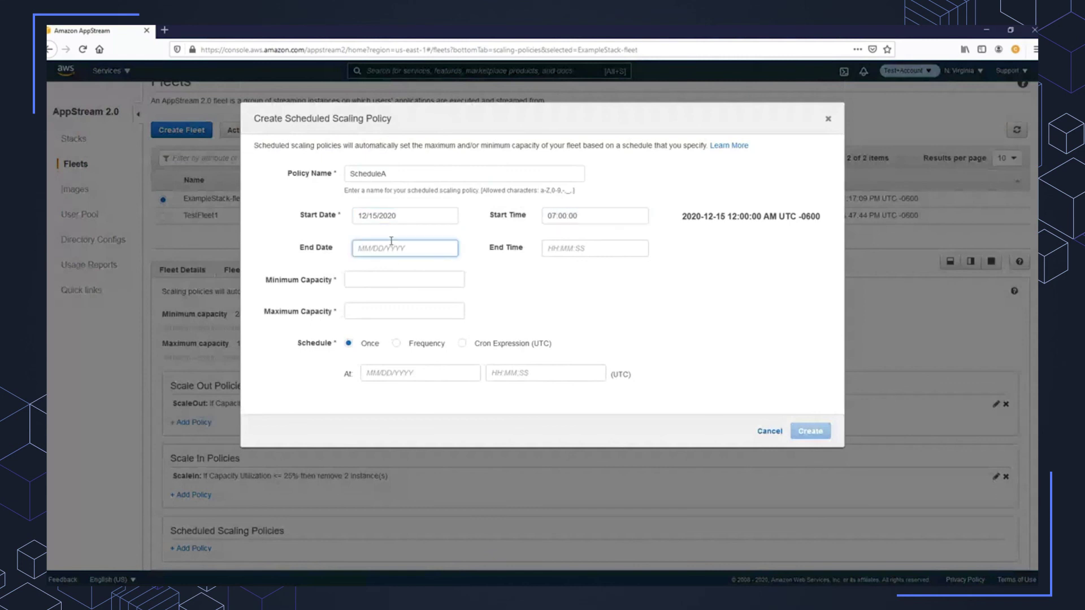
{"action": "type", "text": "01/25/2021"}
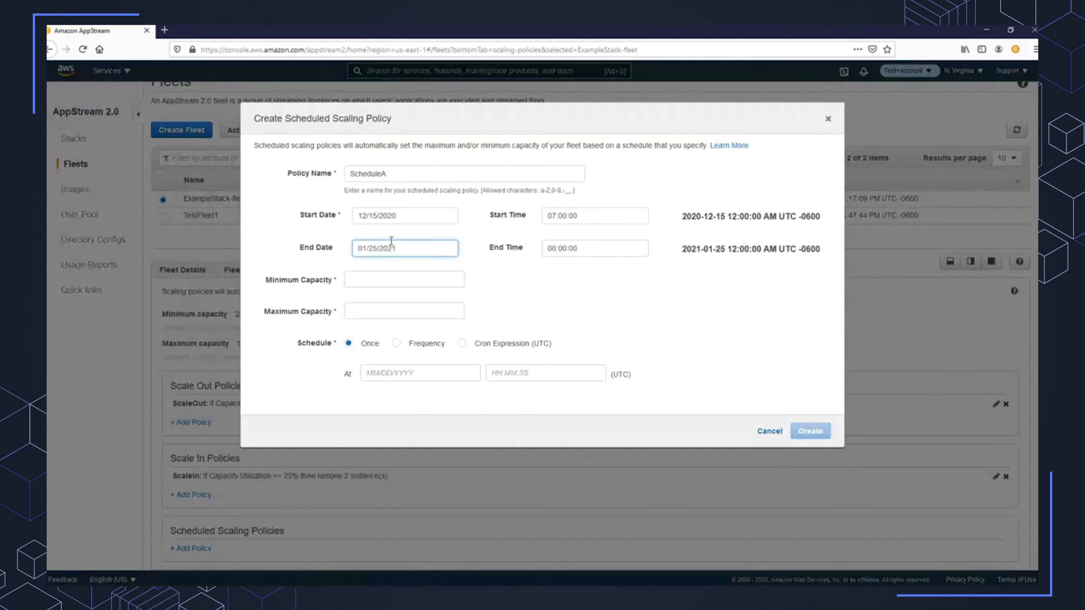
{"action": "left_click", "coordinate": [560, 247]}
{"action": "type", "text": "17"}
{"action": "key", "text": "Tab"}
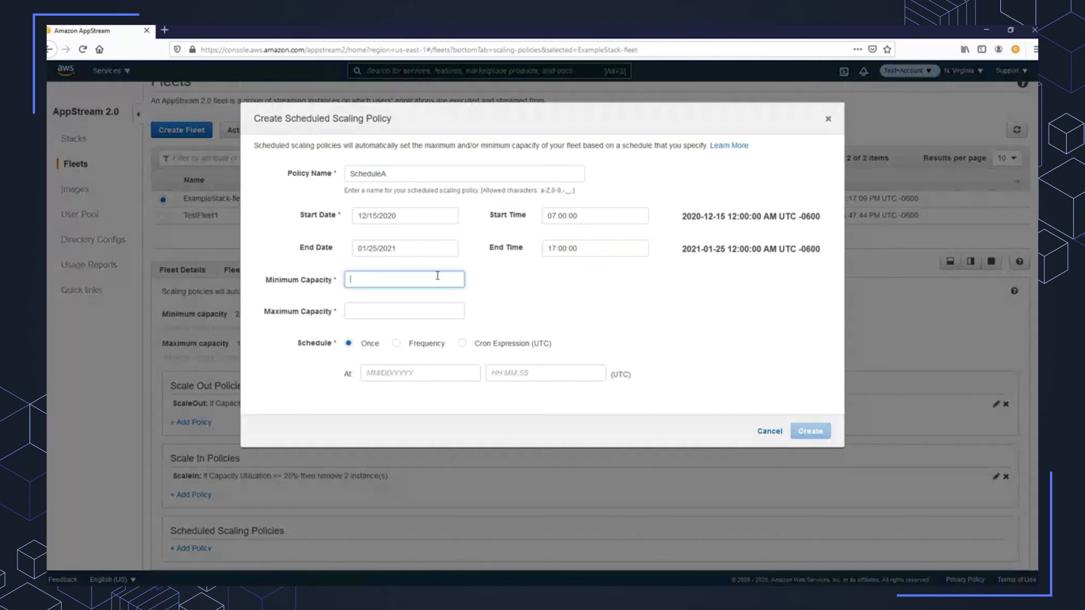
Step: Set ScheduleA's minimum capacity to 50 and its maximum capacity to 100
{"action": "type", "text": "50"}
{"action": "left_click", "coordinate": [359, 311]}
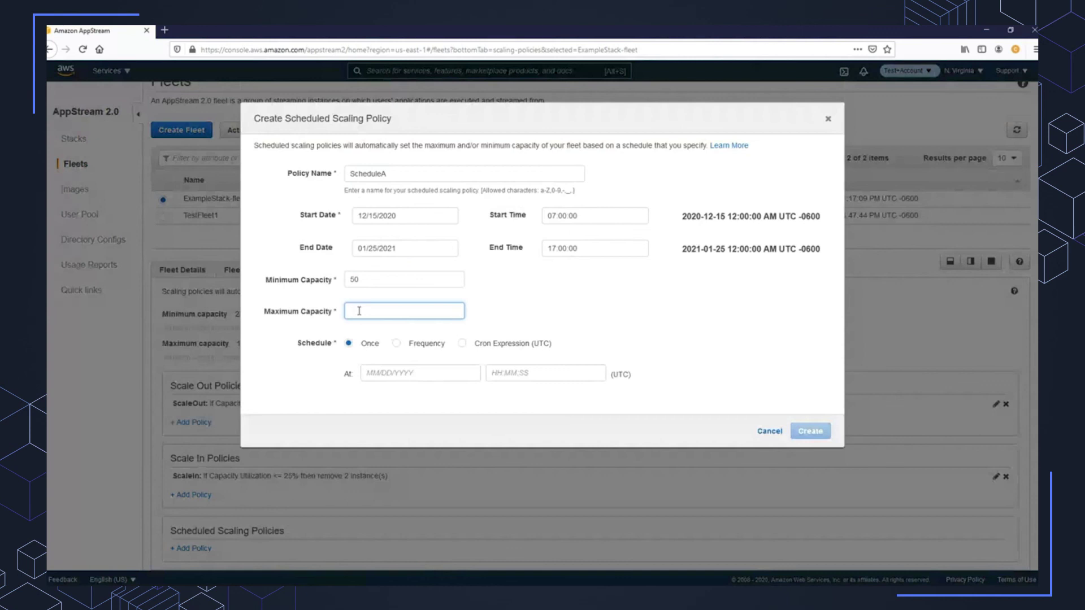
{"action": "type", "text": "100"}
Step: Schedule ScheduleA by frequency to repeat every 1 day and create the policy
{"action": "left_click", "coordinate": [413, 345]}
{"action": "left_click", "coordinate": [418, 376]}
{"action": "type", "text": "1"}
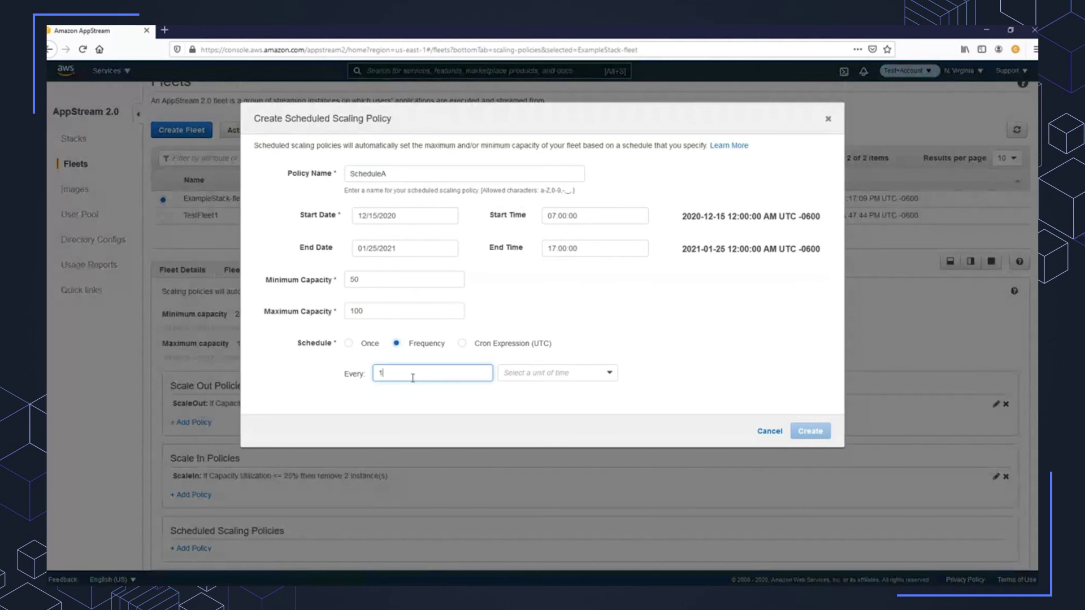
{"action": "left_click", "coordinate": [535, 374]}
{"action": "scroll", "coordinate": [545, 407], "scroll_direction": "down", "scroll_amount": 1}
{"action": "left_click", "coordinate": [552, 407]}
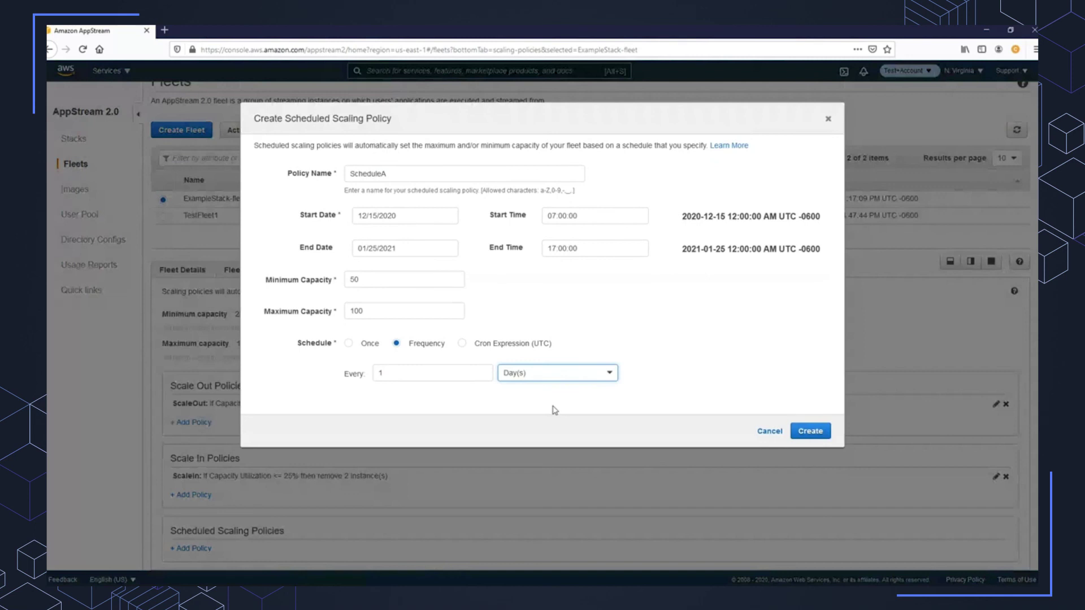
{"action": "left_click", "coordinate": [817, 434]}
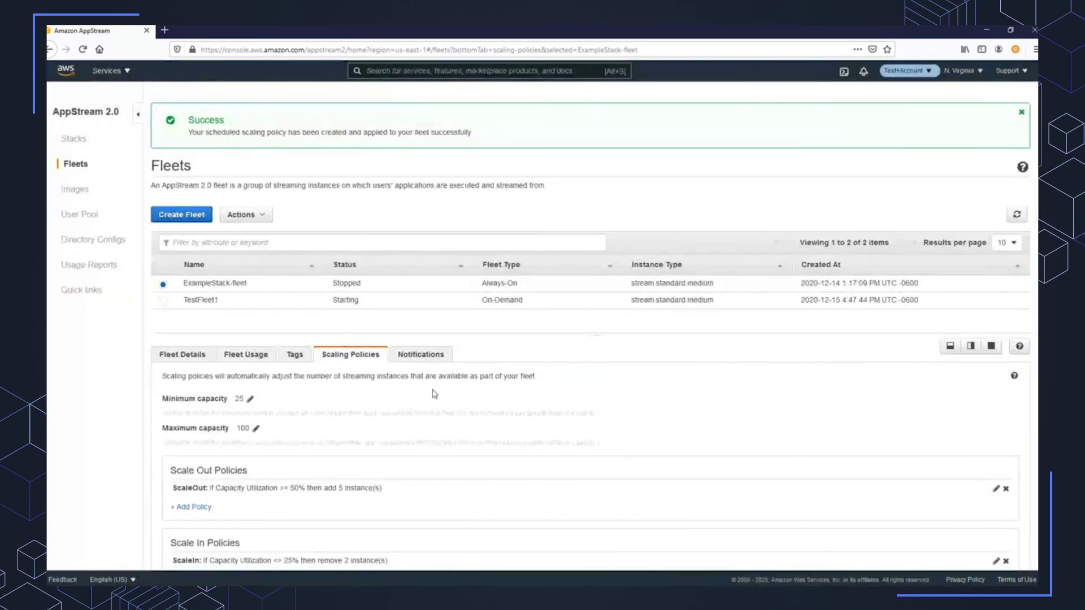
{"action": "scroll", "coordinate": [432, 392], "scroll_direction": "down", "scroll_amount": 3}
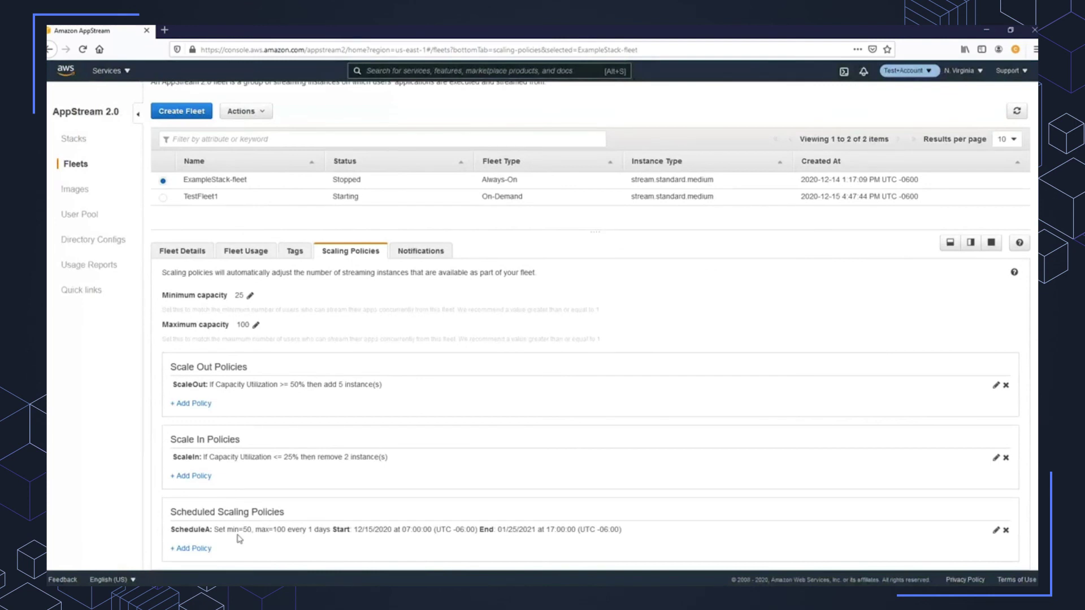